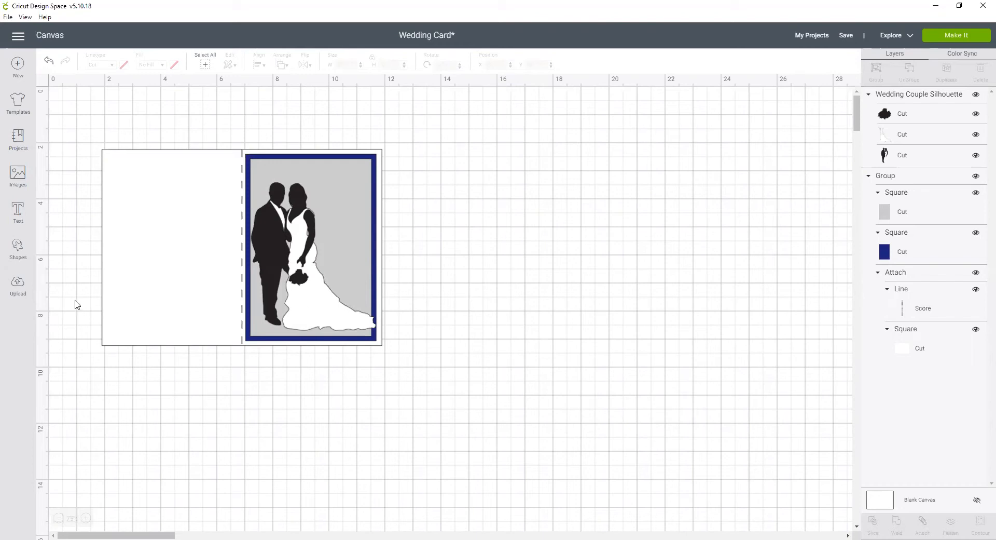
# Add a square to the blank left half of the card and color it white.
pyautogui.click(22, 257)
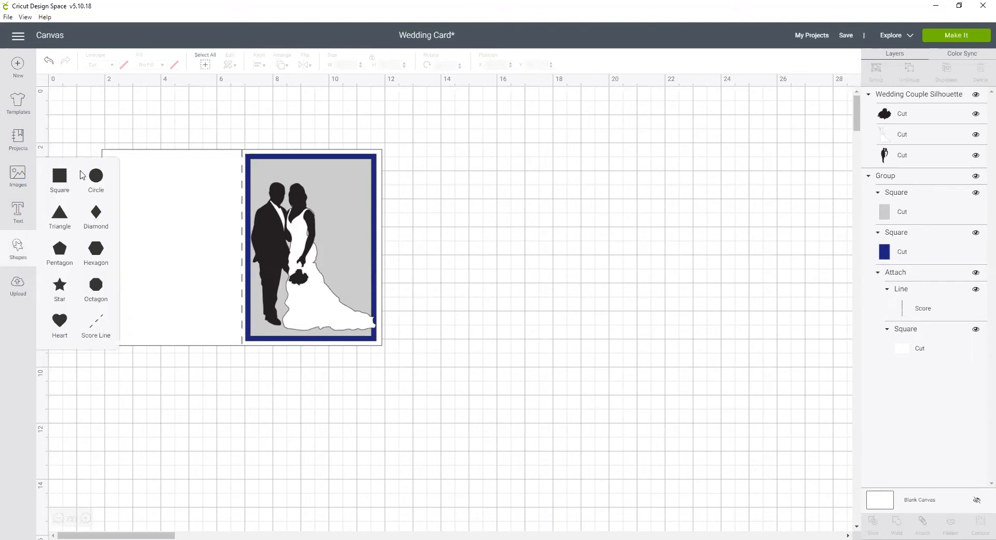
pyautogui.click(60, 177)
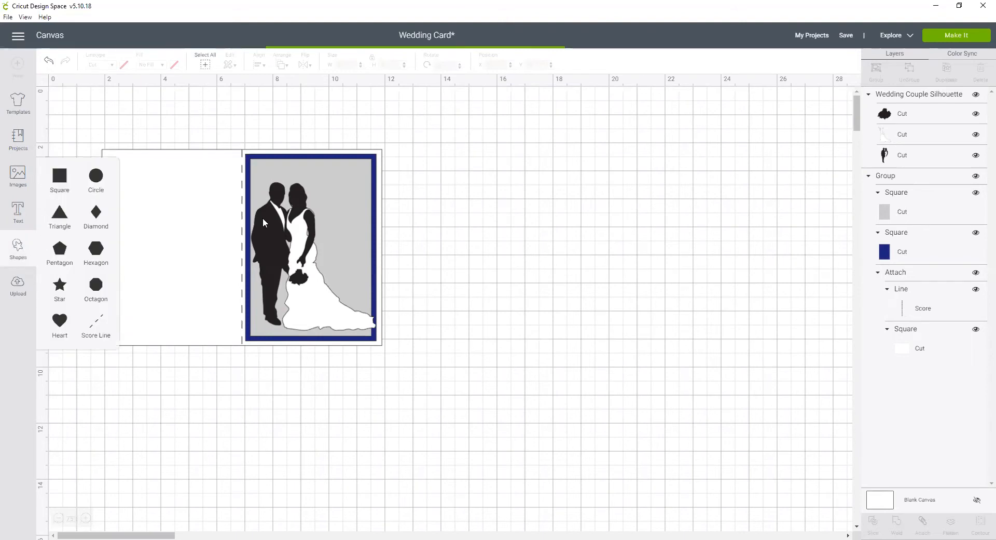
pyautogui.moveTo(138, 167); pyautogui.dragTo(169, 203)
pyautogui.click(123, 67)
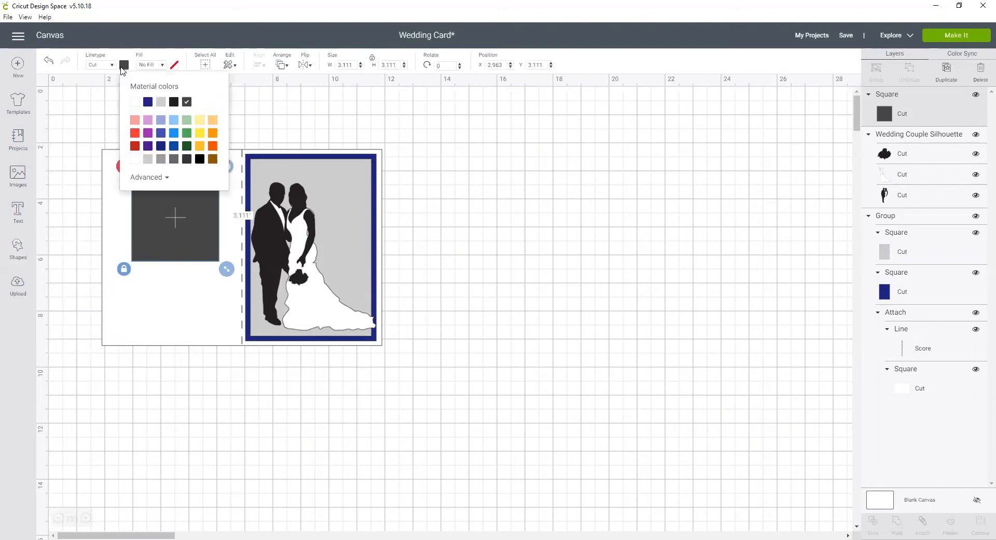
pyautogui.click(135, 103)
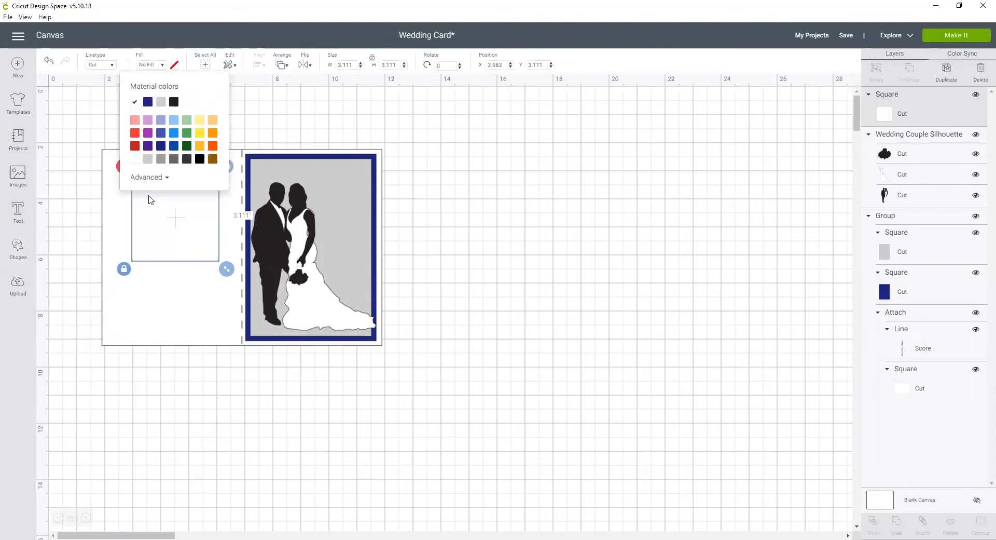
pyautogui.click(168, 233)
# Unlock the white square's proportions, stretch it to about 4.13 by 6.06 inches and place it on empty canvas to the right of the card.
pyautogui.click(124, 270)
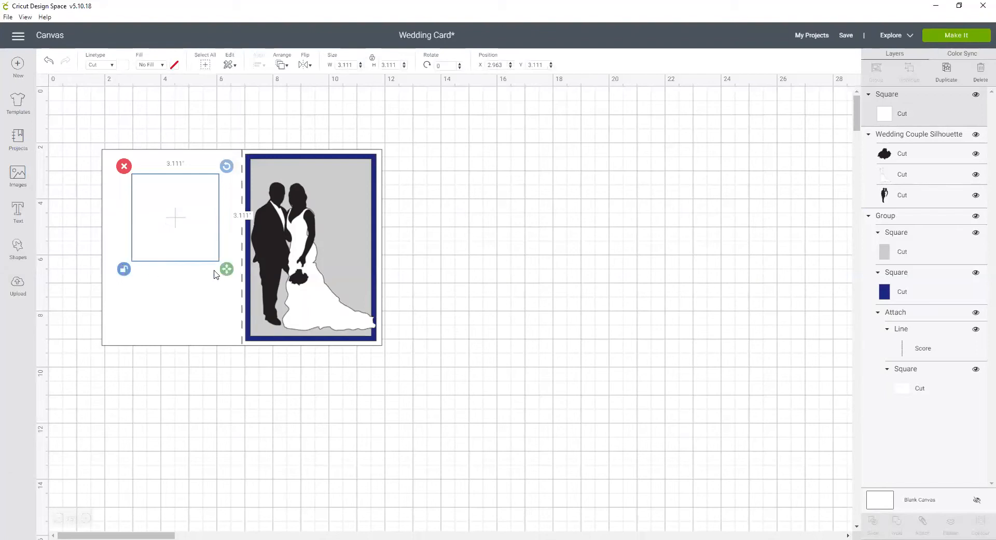
pyautogui.moveTo(227, 269); pyautogui.dragTo(248, 339)
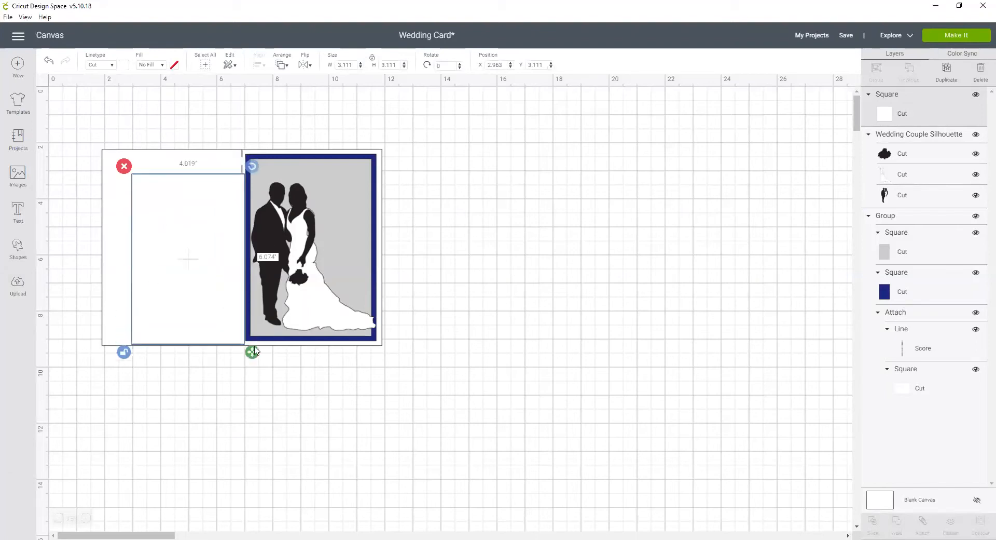
pyautogui.moveTo(202, 275); pyautogui.dragTo(526, 247)
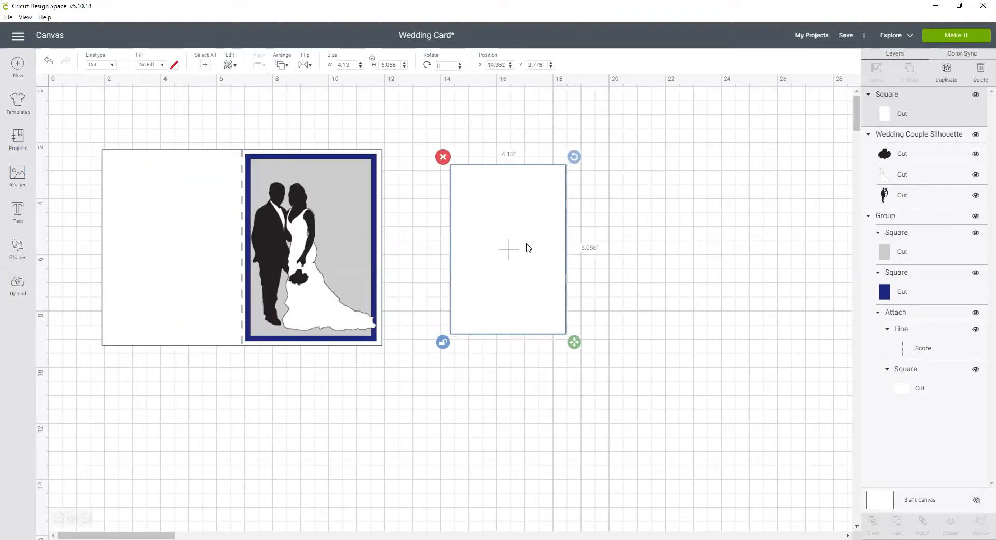
pyautogui.click(634, 270)
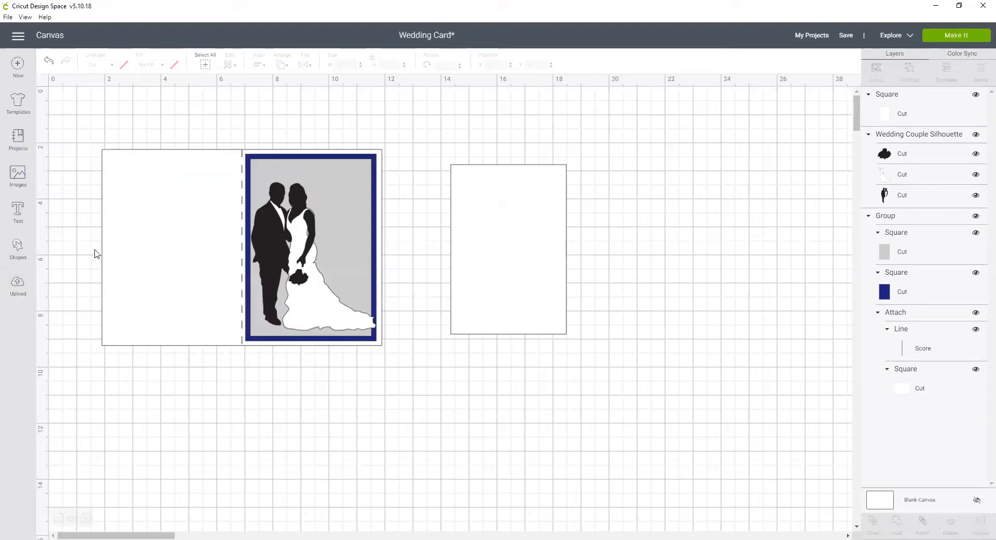
# Start a new text box, filter the fonts to Writing and My Fonts, and choose Simple Celebrations.
pyautogui.click(23, 222)
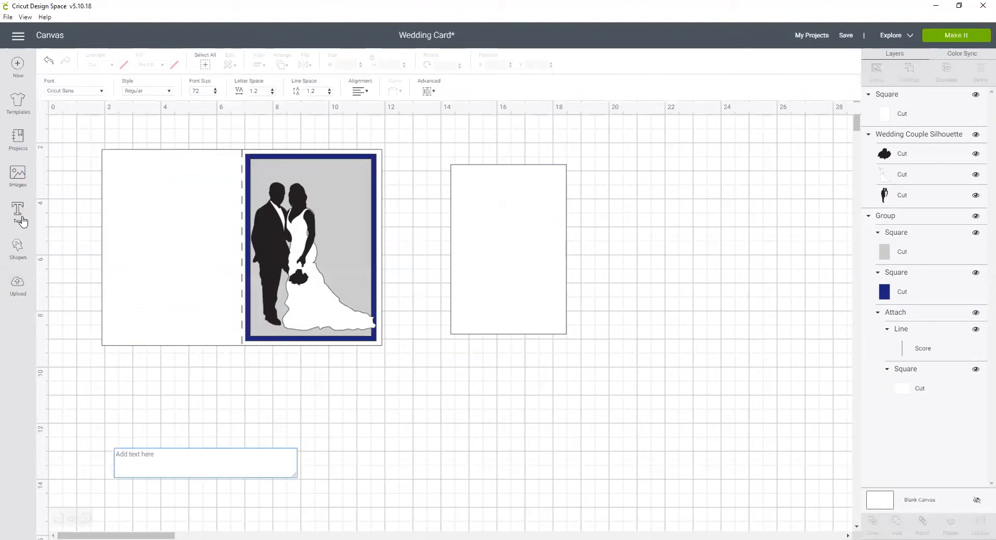
pyautogui.click(66, 91)
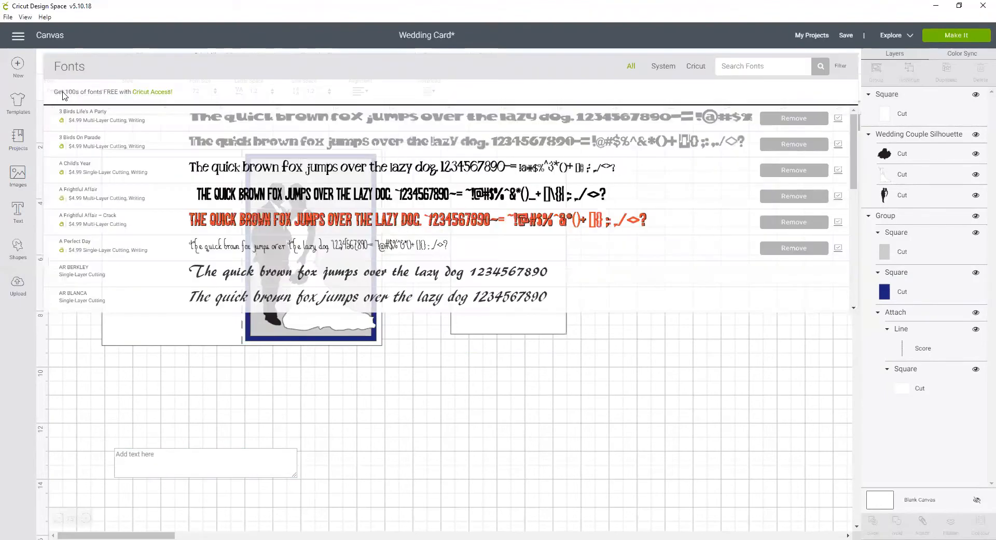
pyautogui.click(839, 69)
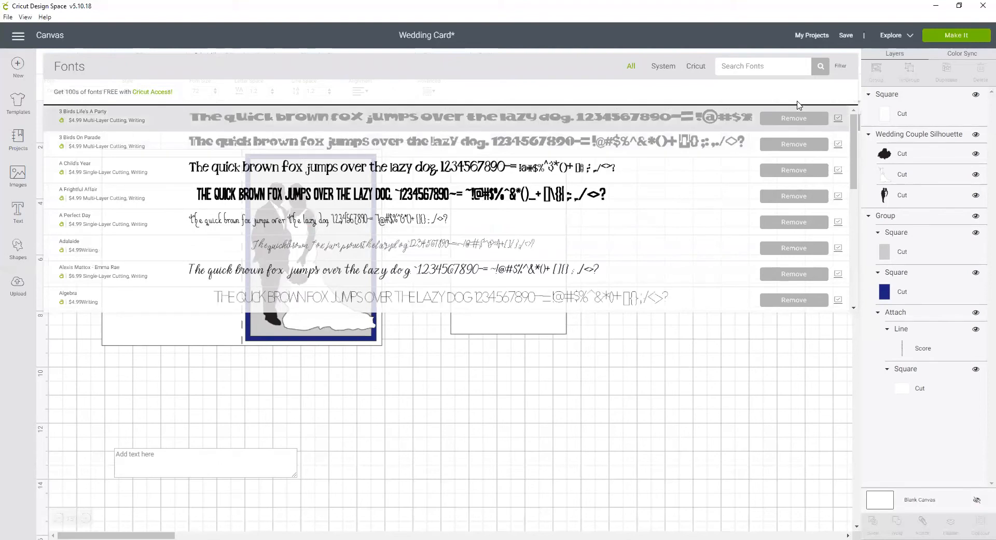
pyautogui.click(840, 68)
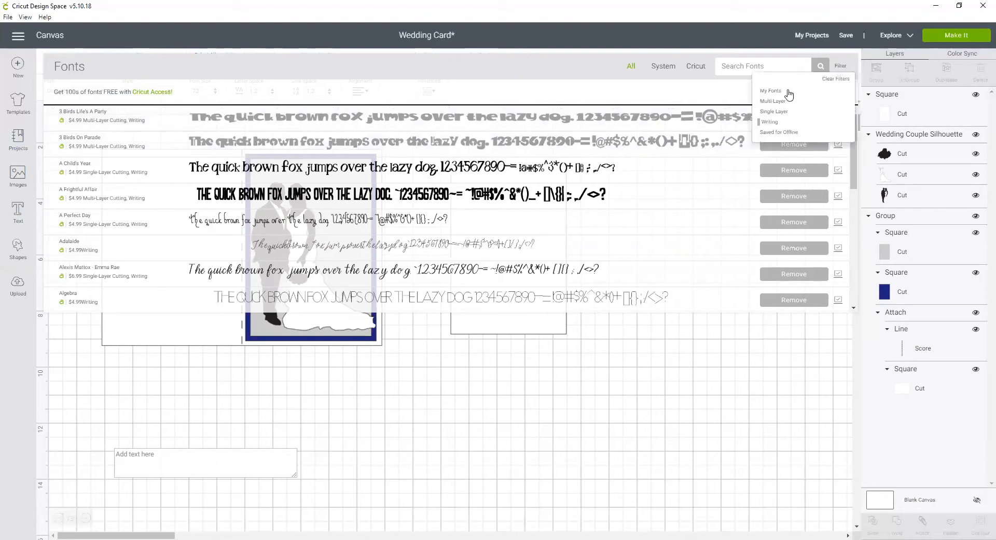
pyautogui.click(770, 91)
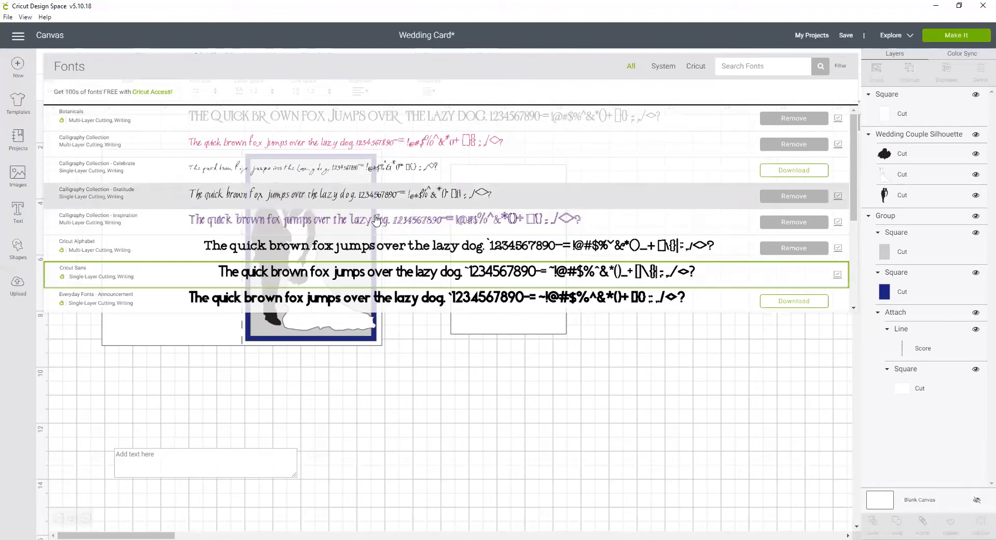
pyautogui.scroll(-3, 376, 221)
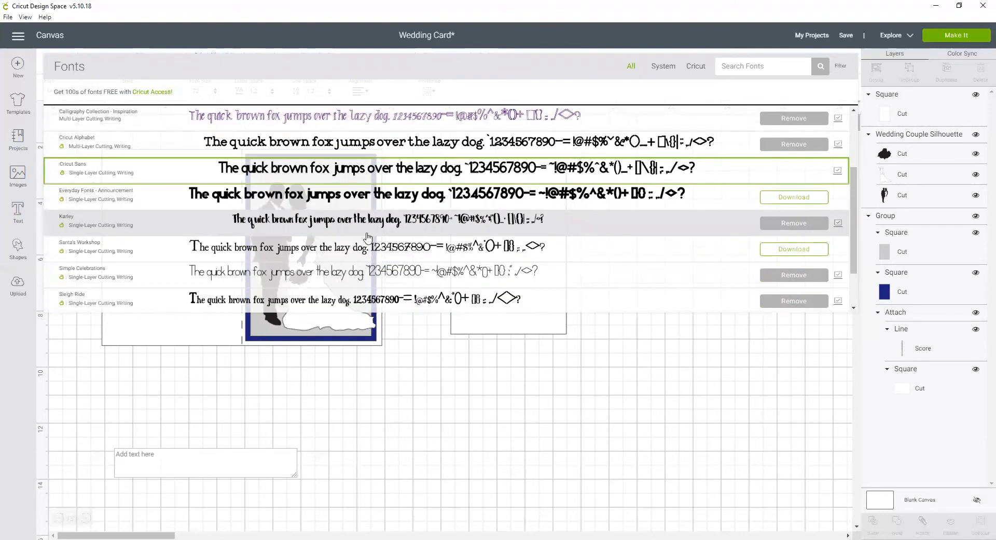
pyautogui.scroll(-1, 355, 267)
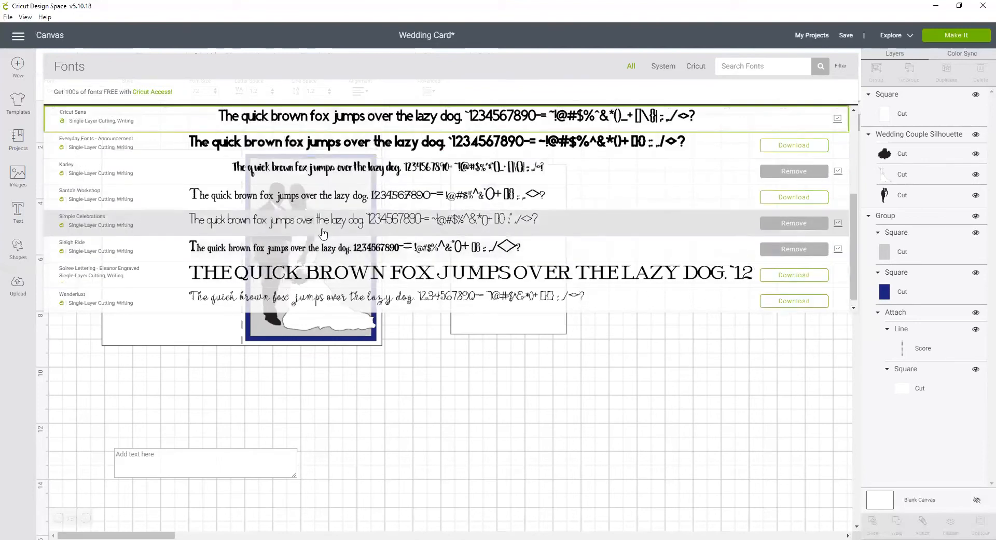
pyautogui.click(323, 232)
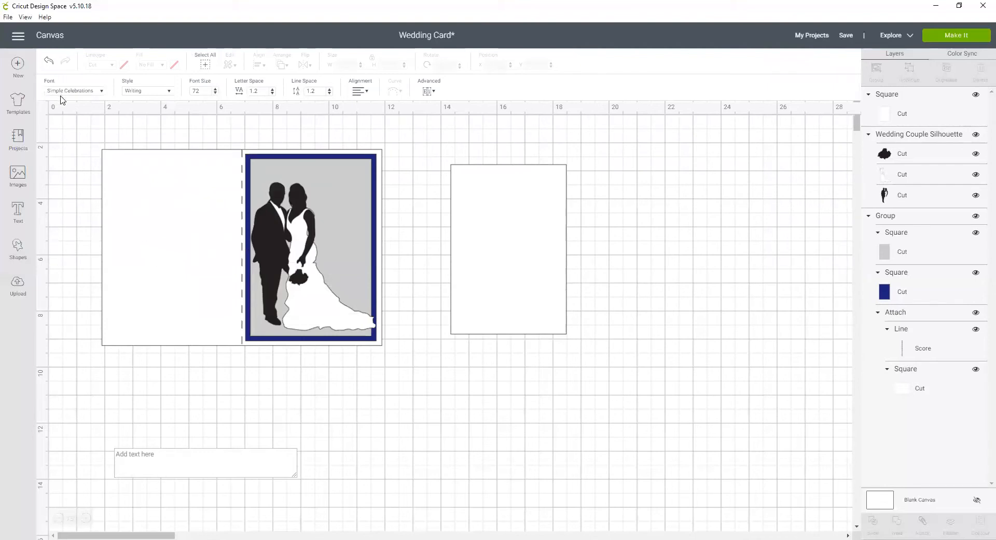
# Enter "Wishing You a" as the text of the new text box.
pyautogui.click(175, 456)
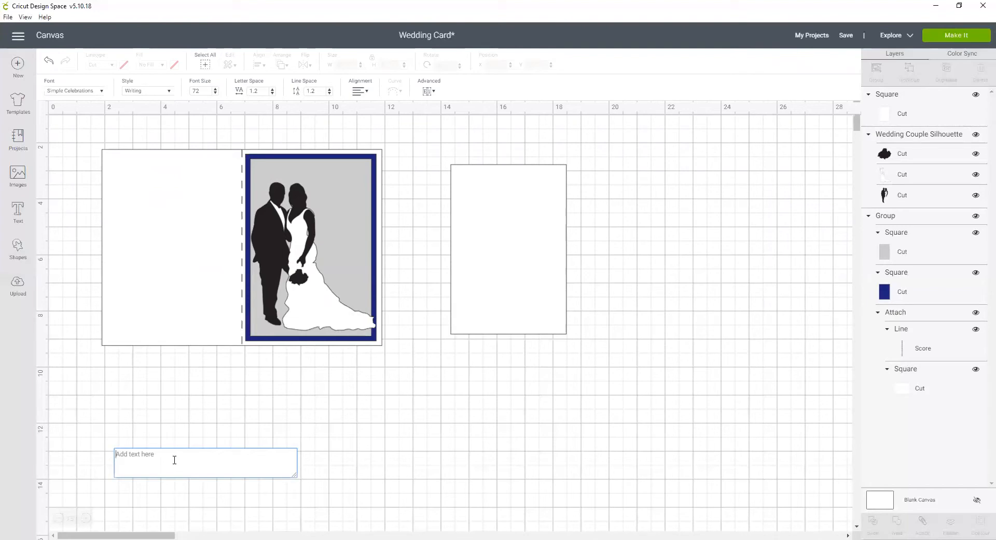
pyautogui.write('W')
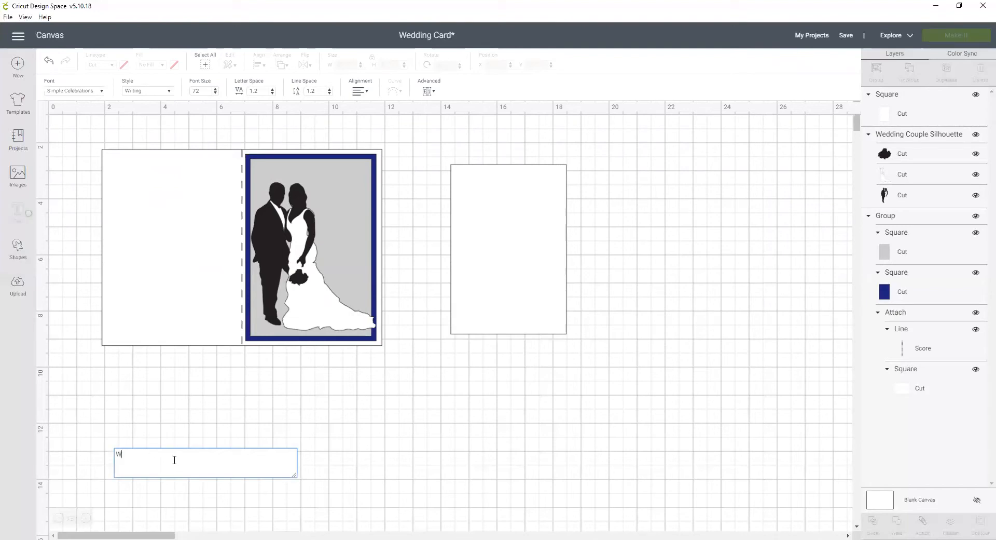
pyautogui.write('ishing')
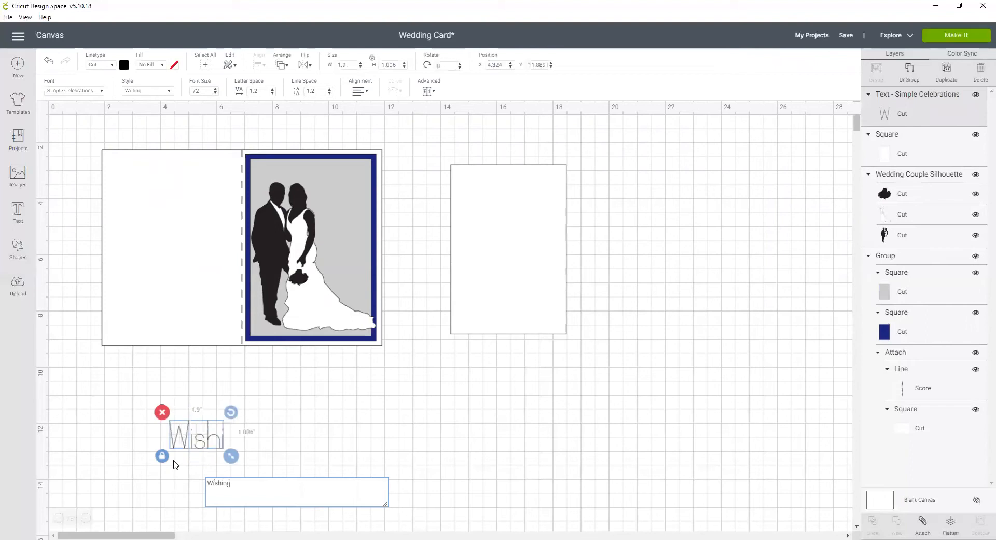
pyautogui.write(' You a')
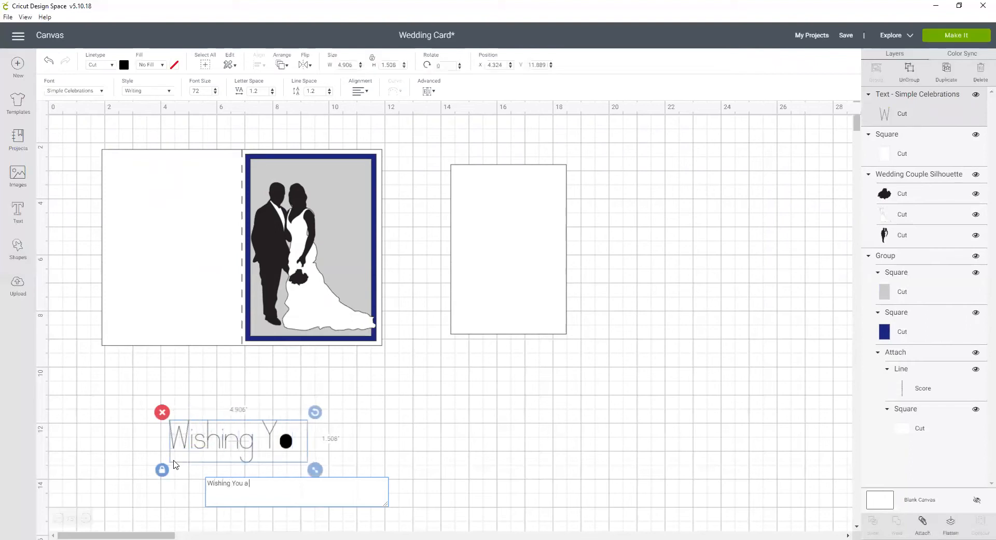
pyautogui.click(353, 426)
# Shrink the greeting text to about 3.63 inches wide and place it near the upper edge of the separate white rectangle.
pyautogui.click(288, 441)
pyautogui.moveTo(287, 441); pyautogui.dragTo(546, 194)
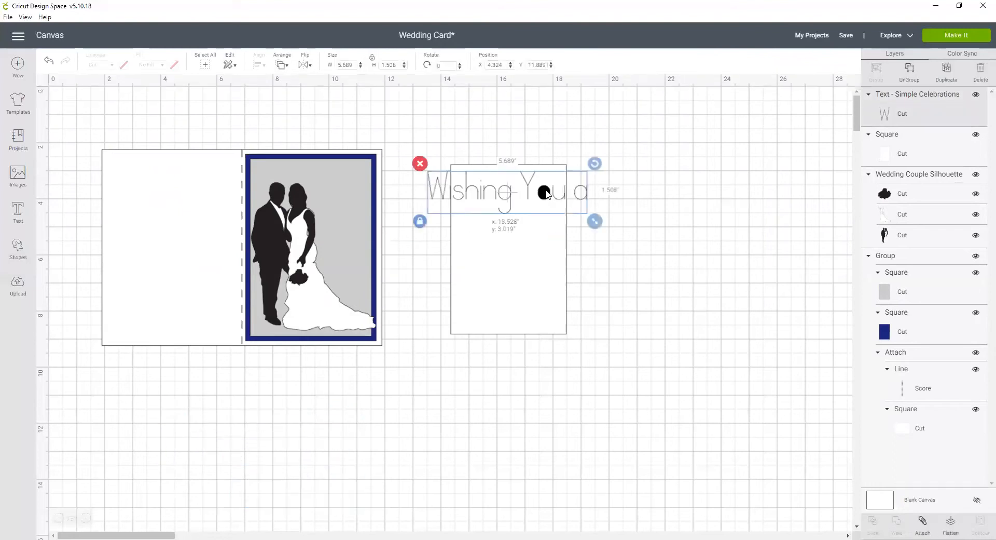
pyautogui.moveTo(596, 222); pyautogui.dragTo(537, 207)
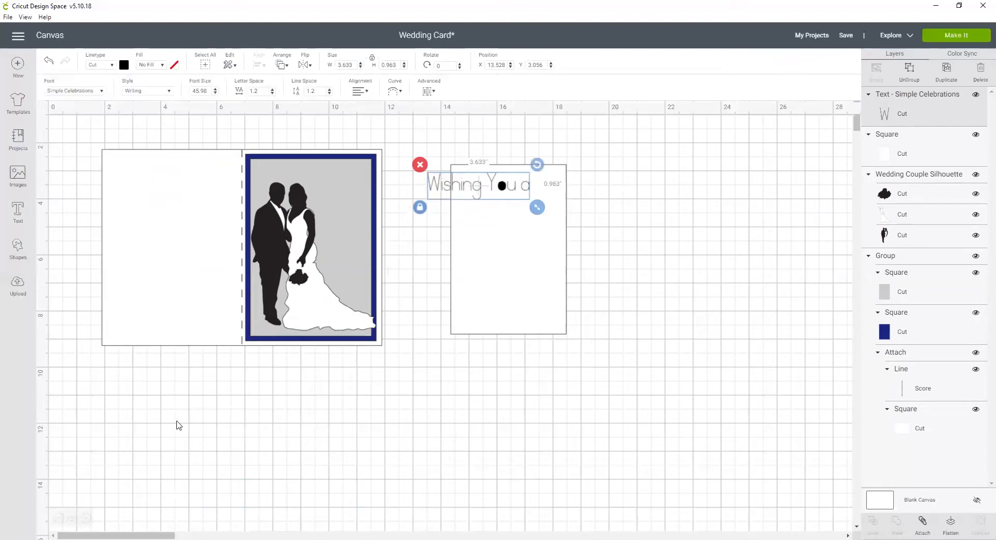
pyautogui.click(85, 518)
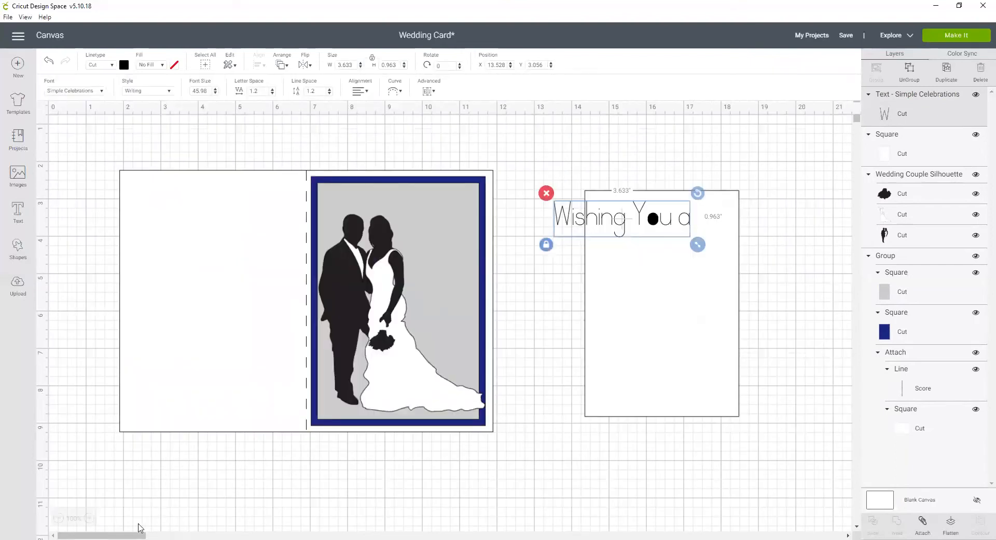
pyautogui.moveTo(139, 527); pyautogui.dragTo(163, 529)
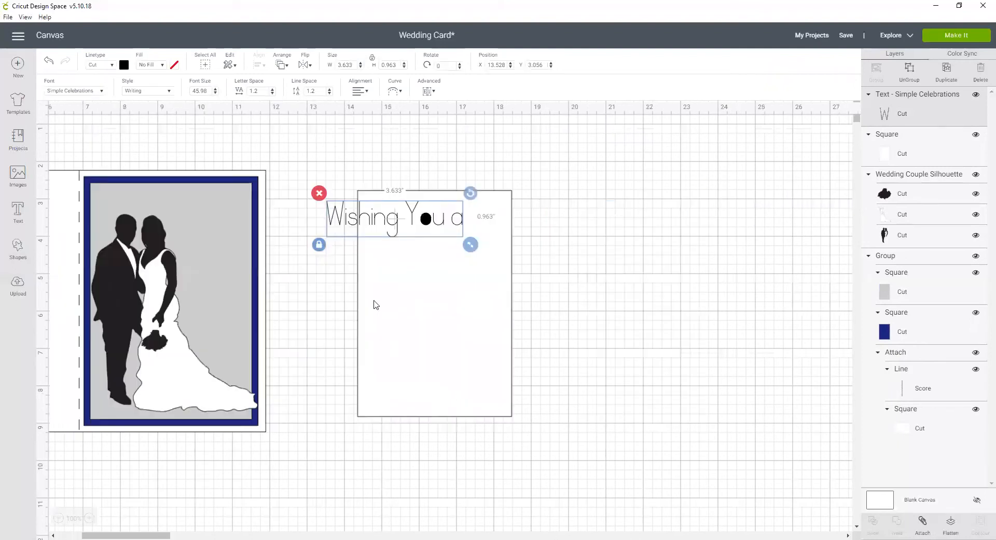
pyautogui.moveTo(432, 222); pyautogui.dragTo(467, 228)
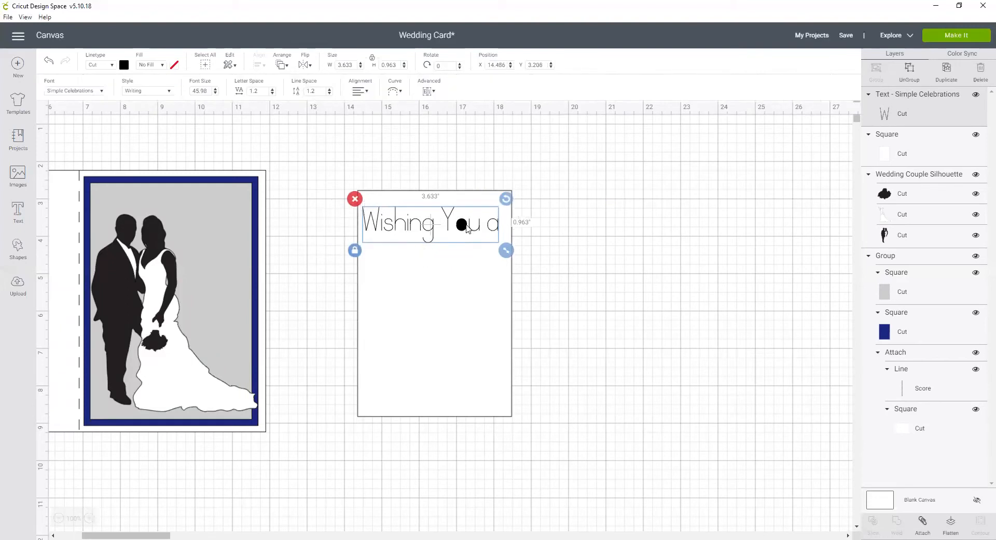
# Change the greeting text on the white rectangle to "Wishing you".
pyautogui.doubleClick(425, 228)
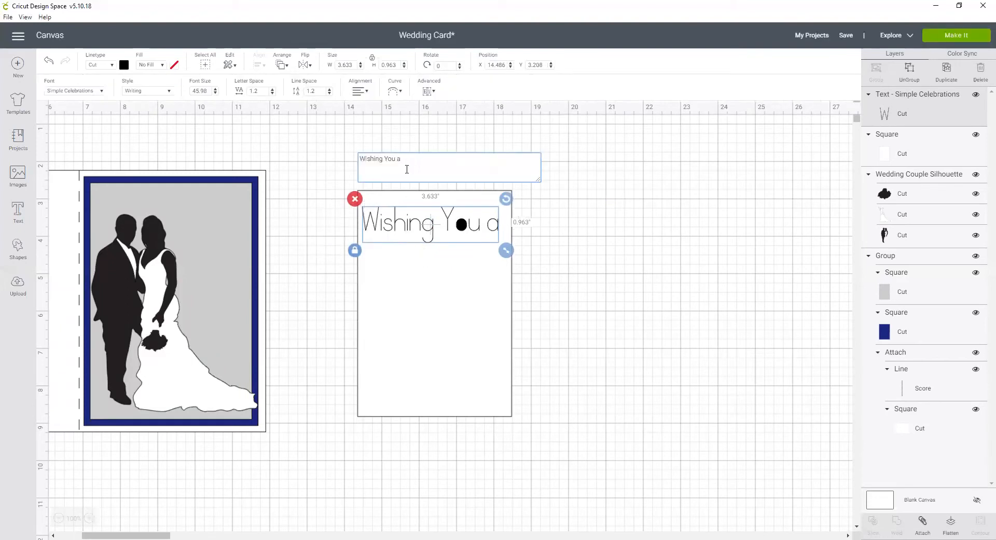
pyautogui.press('BackSpace')
pyautogui.press('BackSpace')
pyautogui.press('BackSpace')
pyautogui.press('BackSpace')
pyautogui.press('BackSpace')
pyautogui.press('BackSpace')
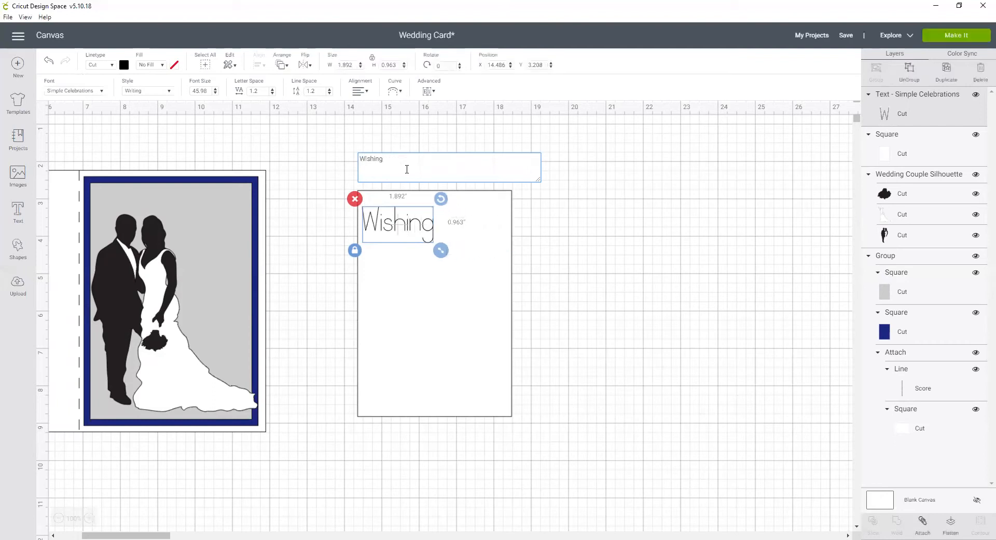
pyautogui.write('you')
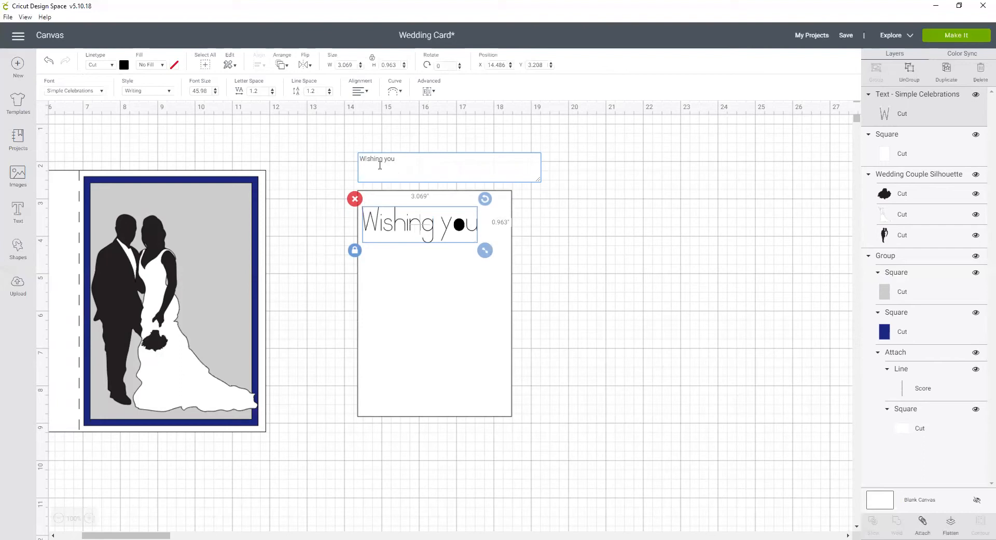
pyautogui.click(300, 160)
pyautogui.click(382, 225)
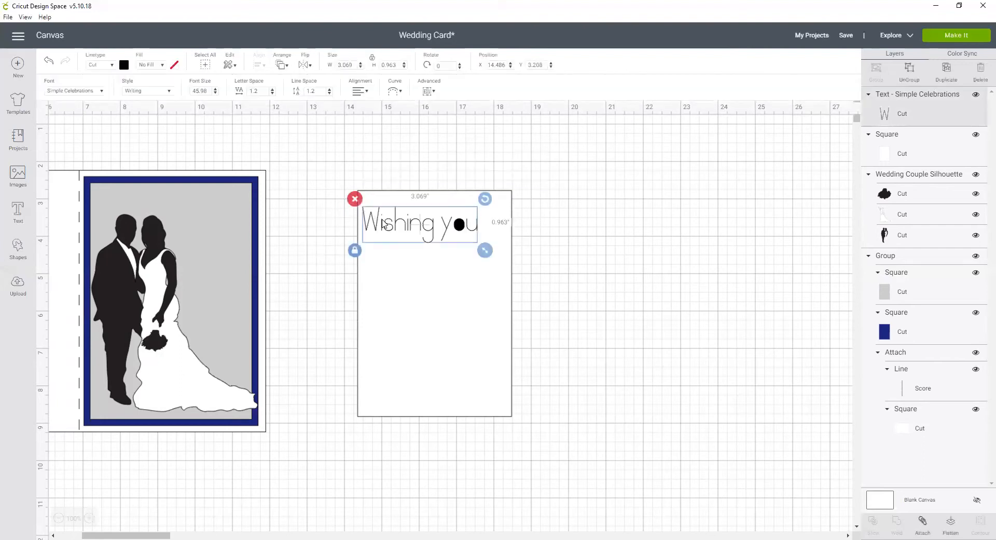
# Change the font of the "Wishing you" text to Calligraphy Collection - Gratitude.
pyautogui.click(80, 93)
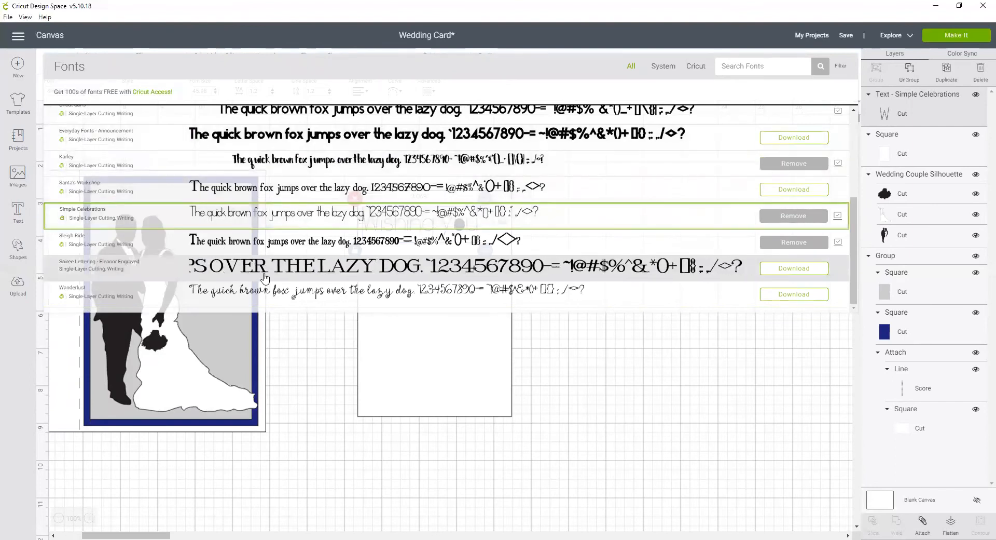
pyautogui.scroll(3, 265, 270)
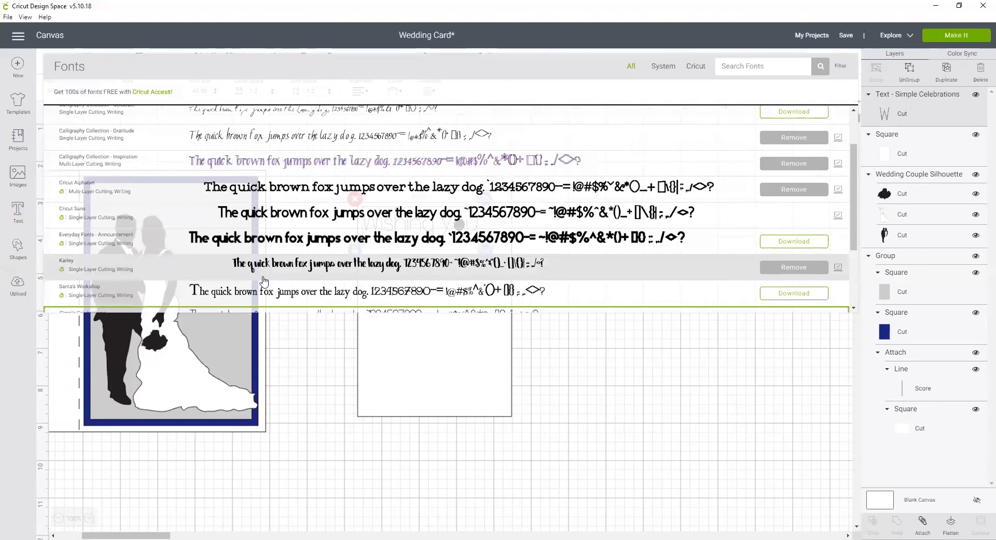
pyautogui.scroll(2, 264, 218)
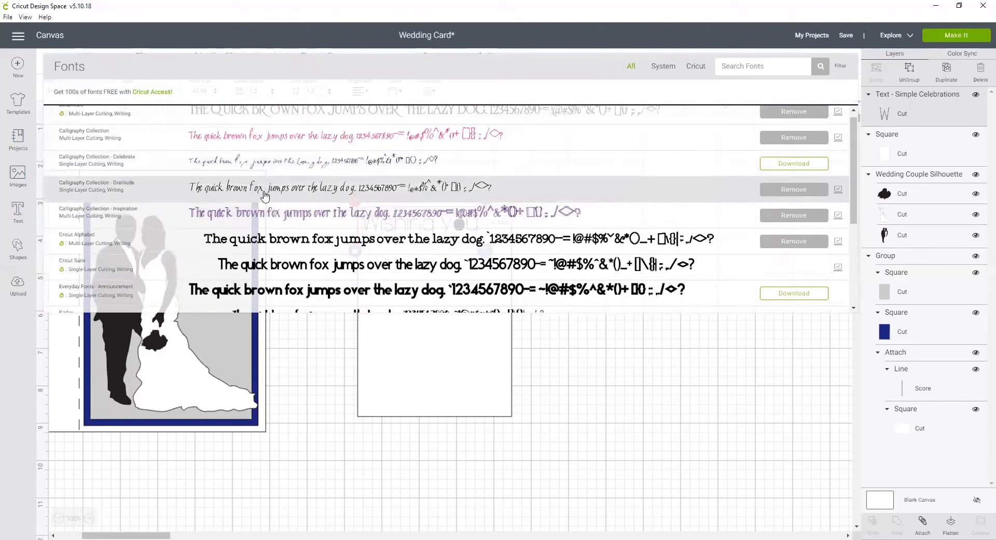
pyautogui.click(265, 195)
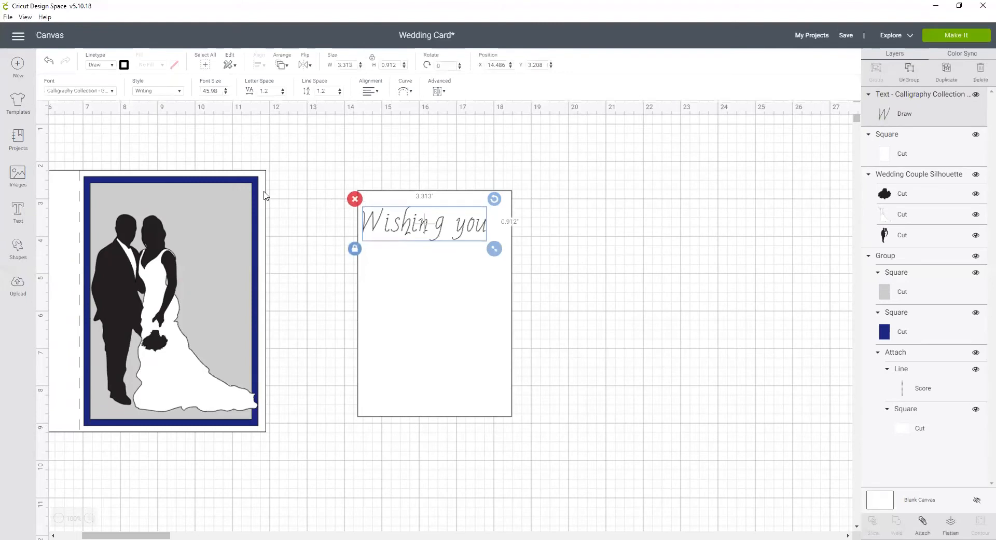
# Change the font of the greeting text to Santa's Workshop.
pyautogui.click(92, 91)
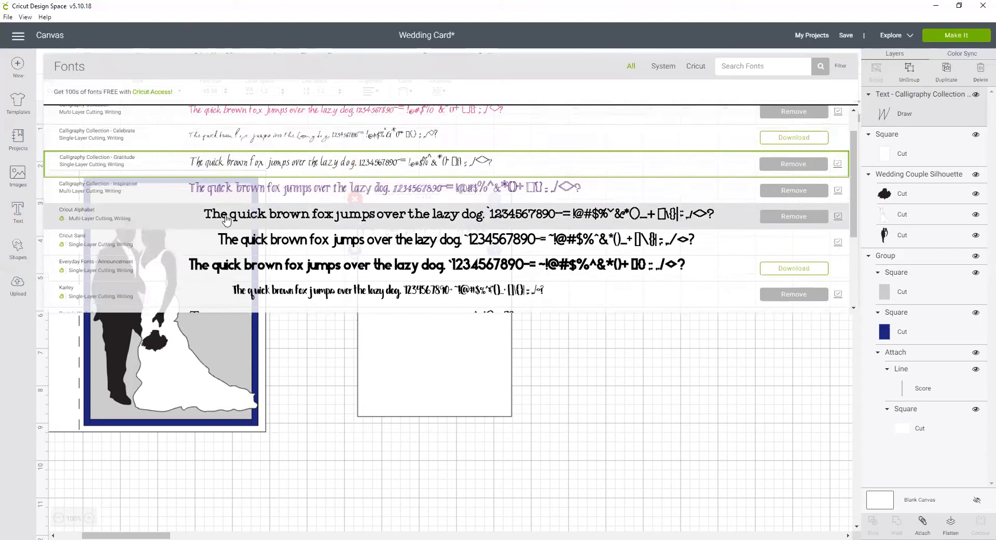
pyautogui.scroll(1, 223, 215)
pyautogui.scroll(-3, 215, 207)
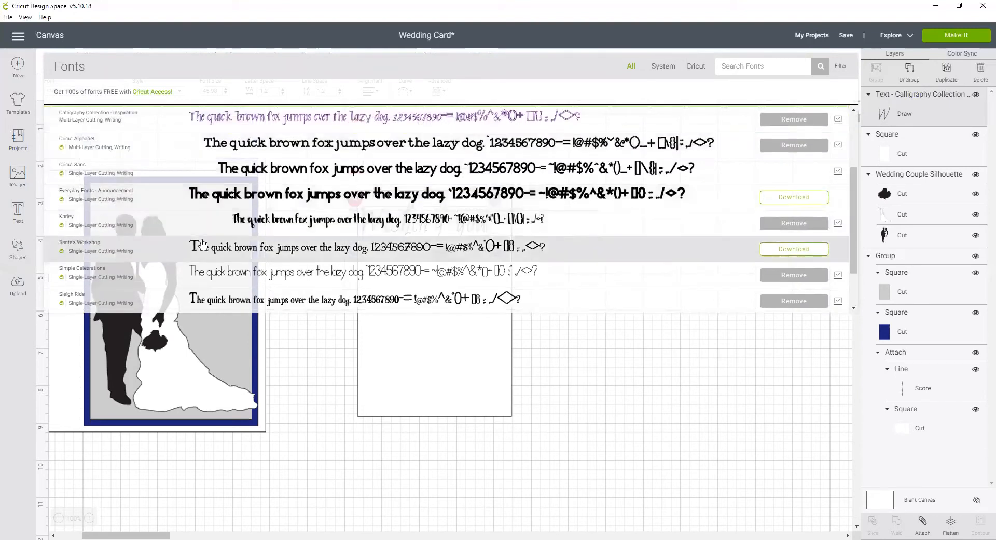
pyautogui.click(202, 245)
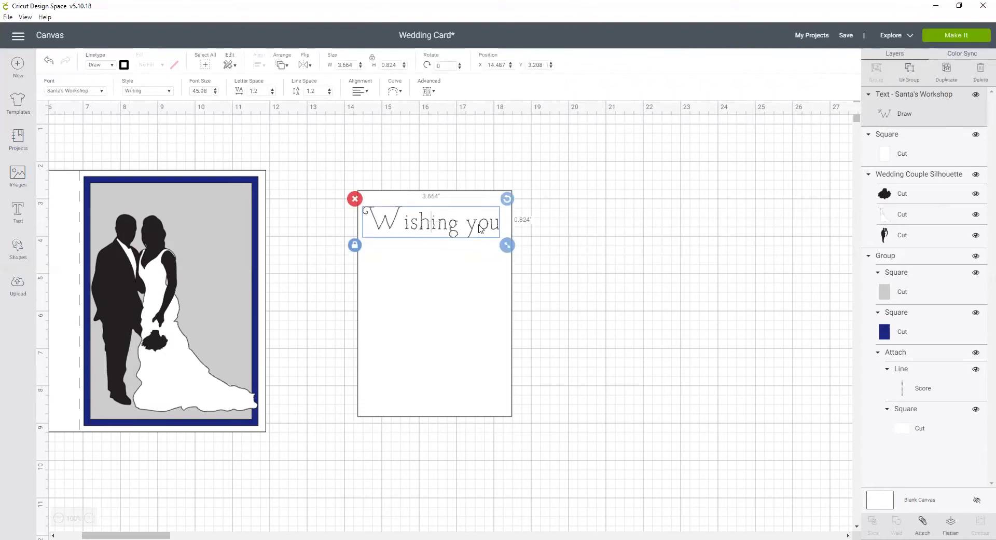
# Extend the "Wishing you" greeting with two more lines reading "a lifetime of" and "love and happiness".
pyautogui.doubleClick(449, 230)
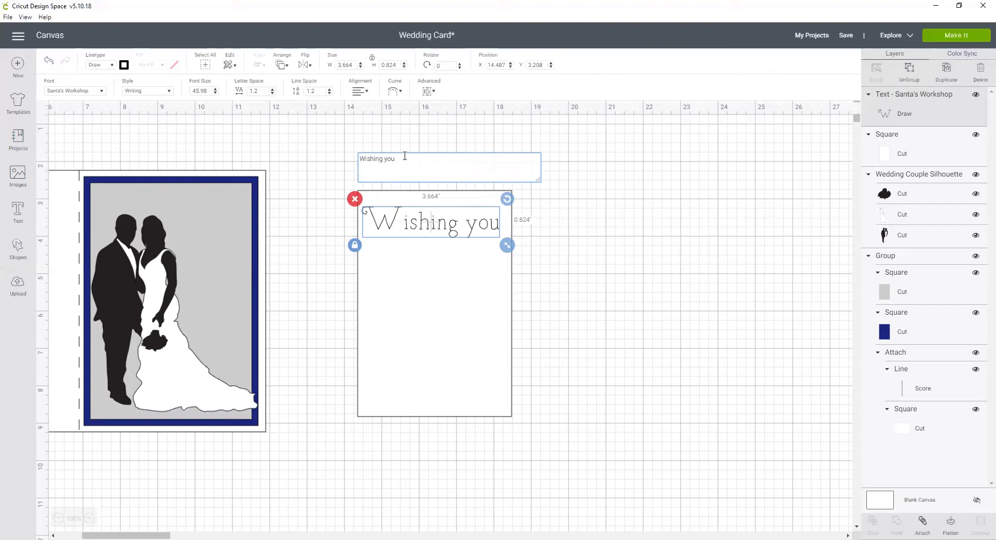
pyautogui.press('Return')
pyautogui.write('a lig')
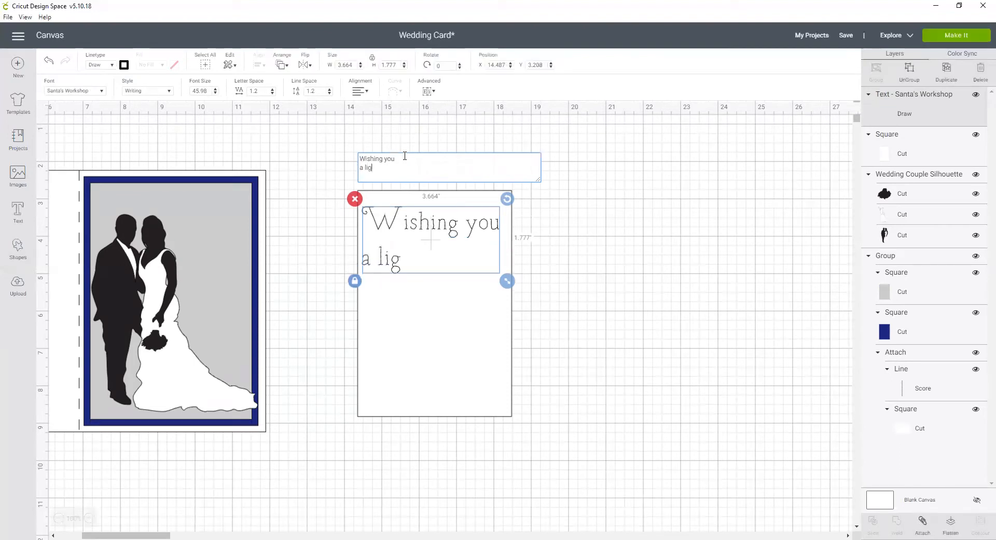
pyautogui.press('BackSpace')
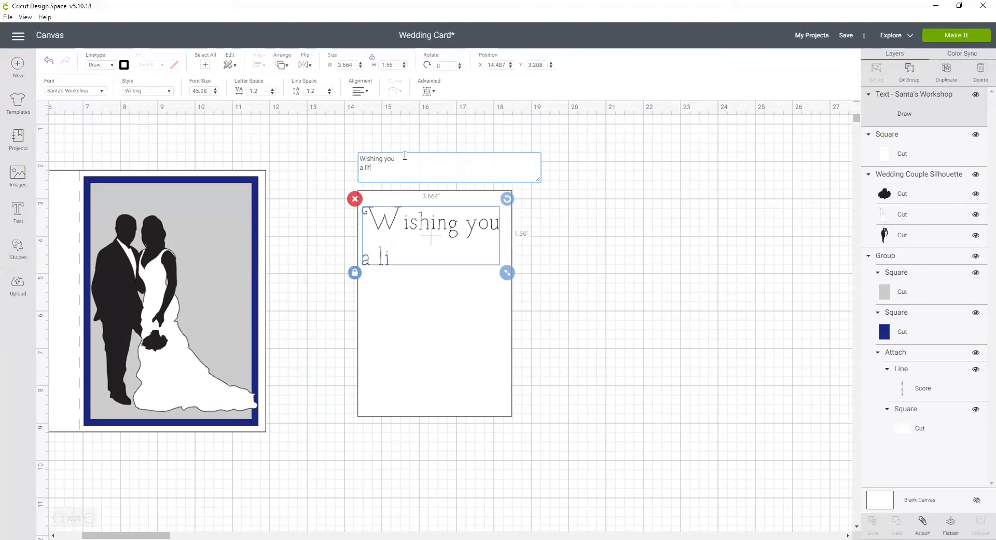
pyautogui.write('ftetime of')
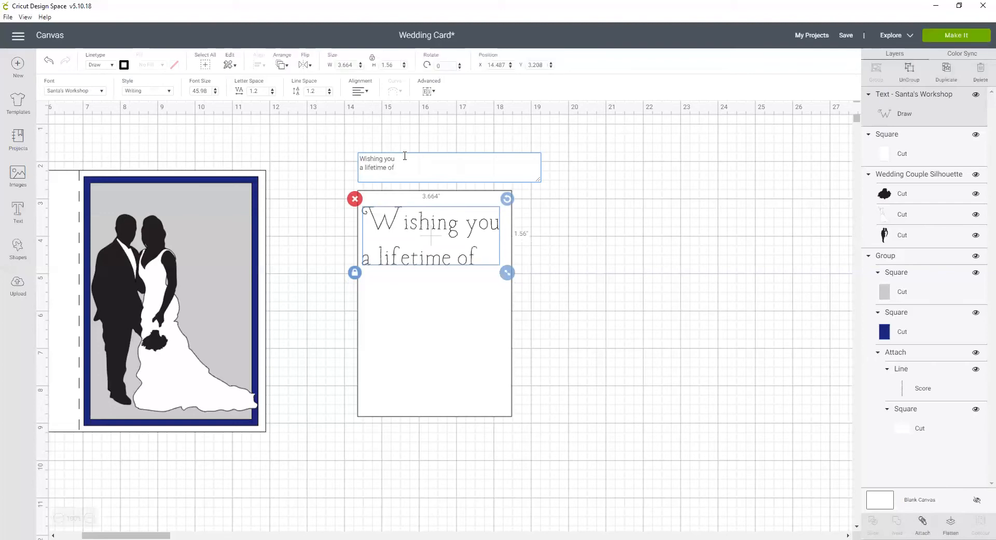
pyautogui.press('Return')
pyautogui.write('love and')
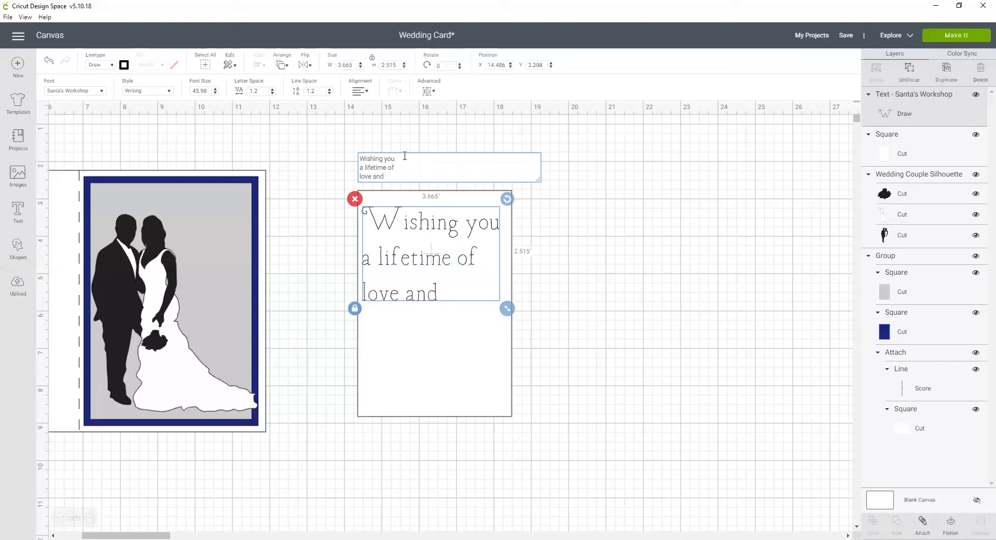
pyautogui.write(' ha')
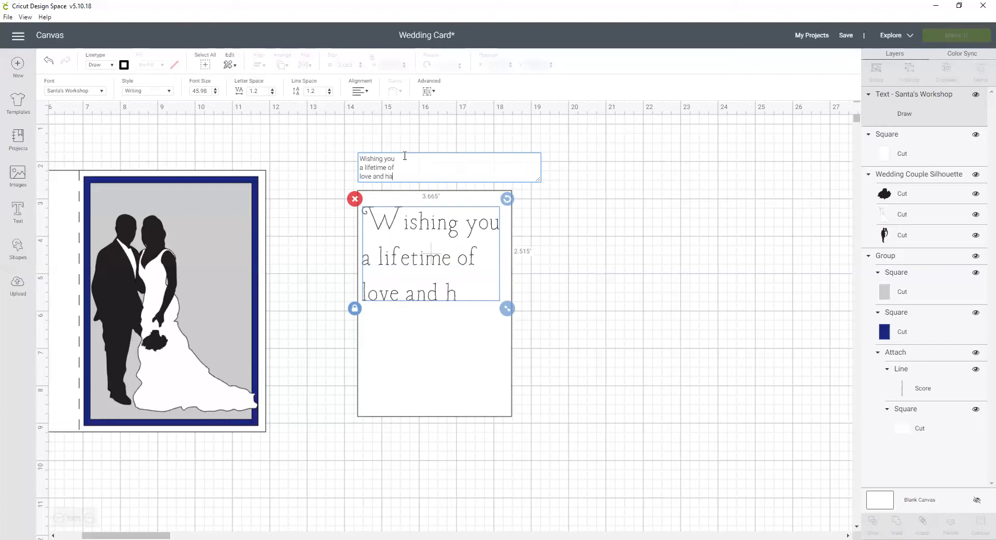
pyautogui.write('ppiness')
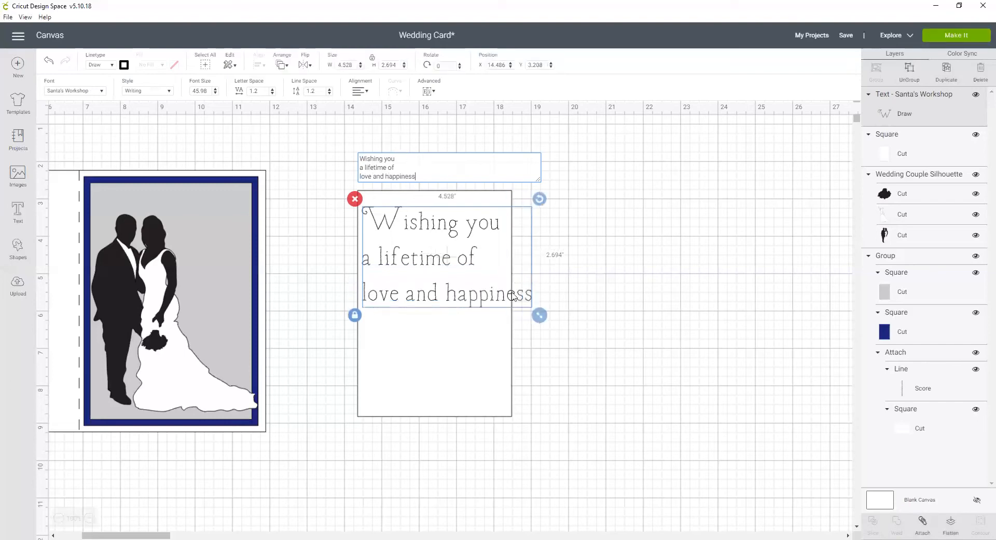
# Shrink the greeting to about 3.9 inches wide and replace "and" with "&" in its last line.
pyautogui.moveTo(542, 318); pyautogui.dragTo(519, 313)
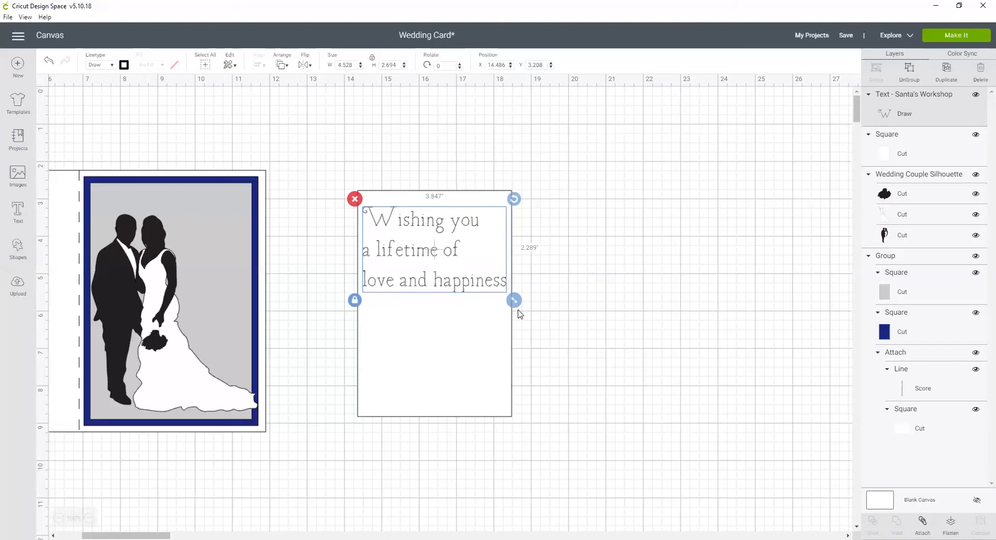
pyautogui.moveTo(521, 313); pyautogui.dragTo(522, 315)
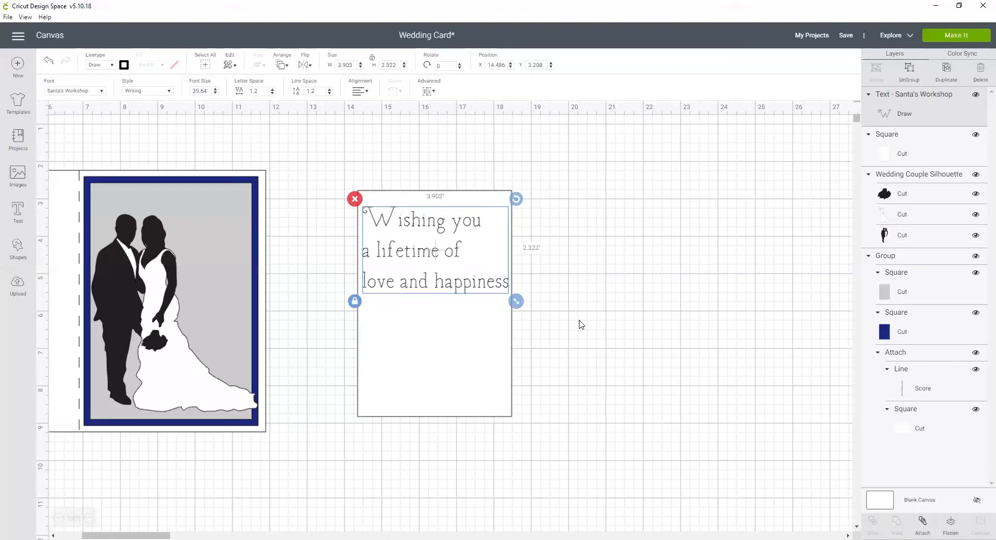
pyautogui.doubleClick(423, 286)
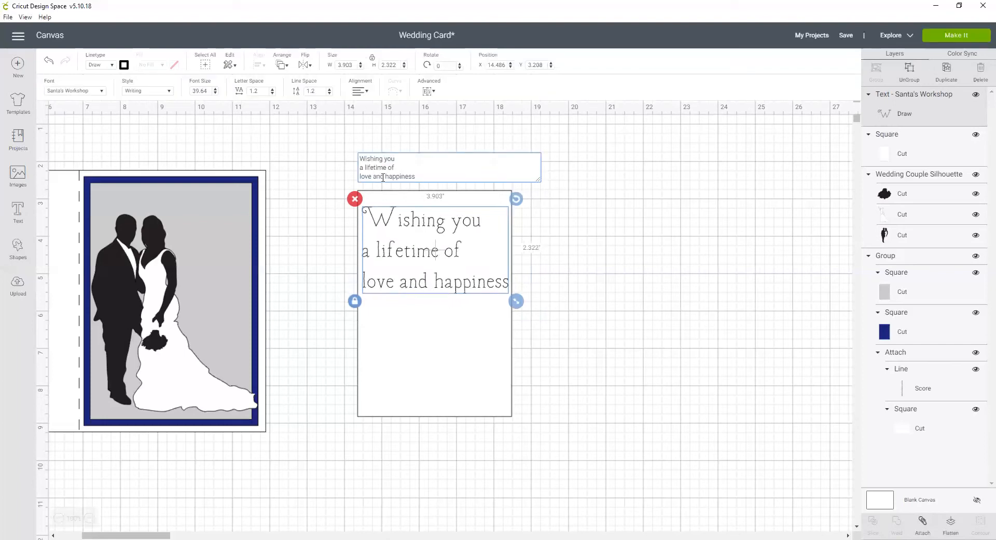
pyautogui.press('BackSpace')
pyautogui.press('BackSpace')
pyautogui.press('BackSpace')
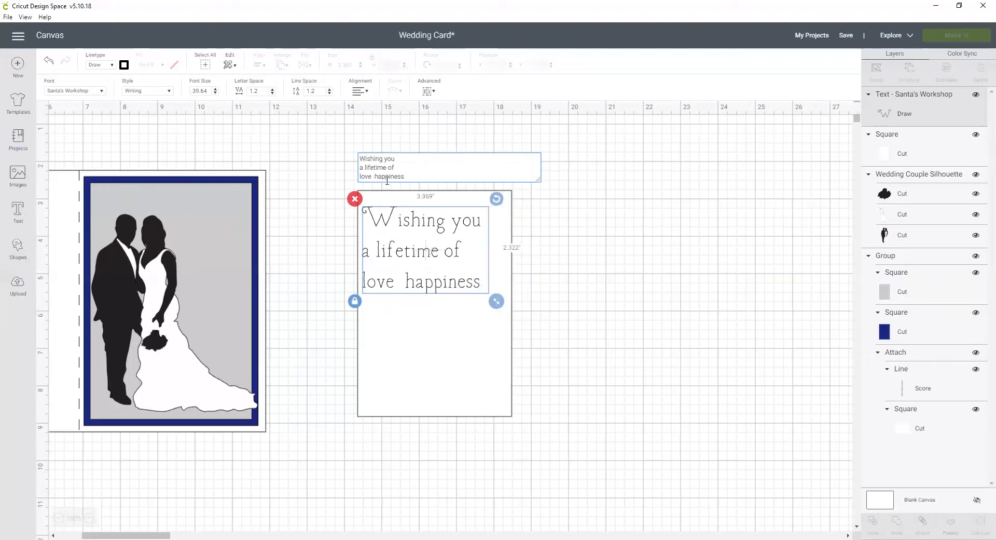
pyautogui.write('&')
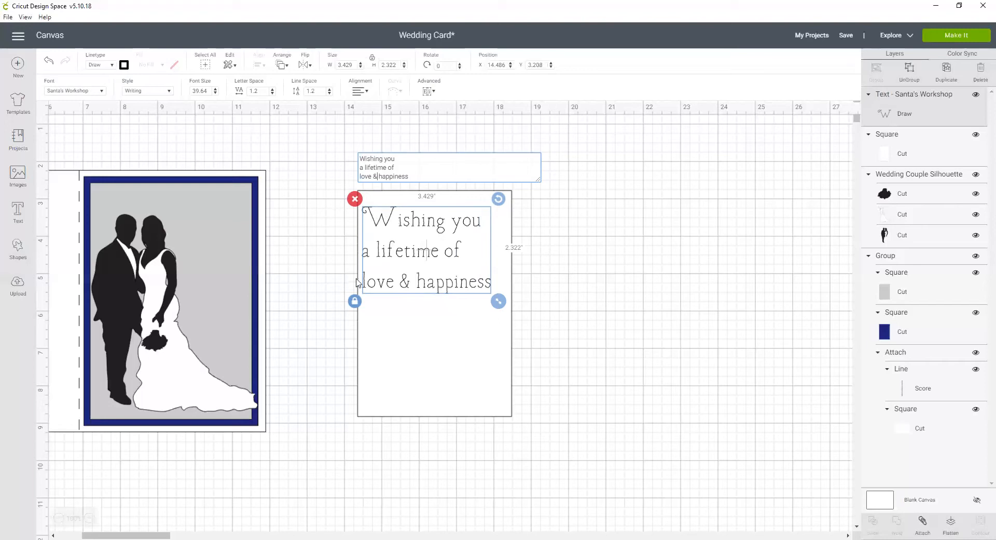
# Center-align the greeting's lines and enlarge the text to about 3.76 inches wide.
pyautogui.click(360, 92)
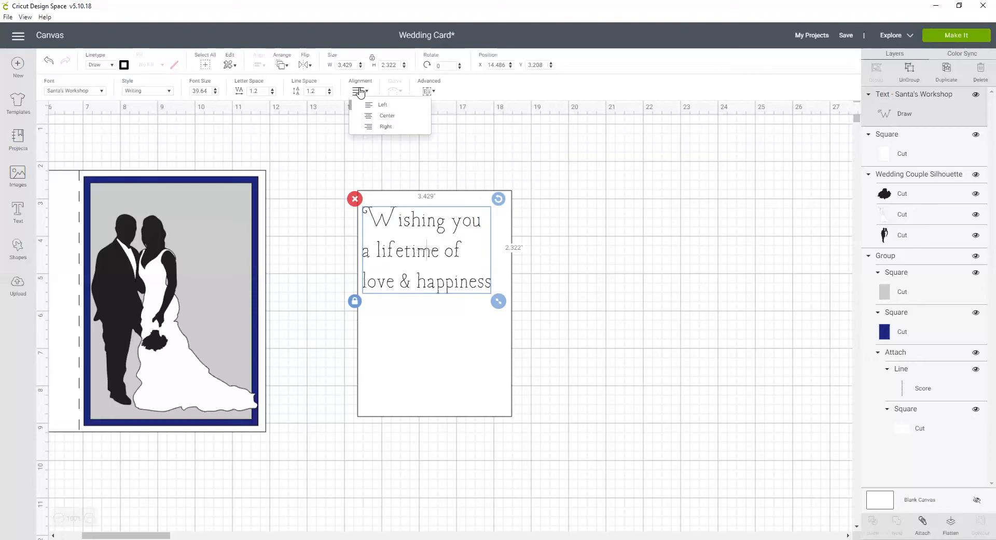
pyautogui.click(375, 119)
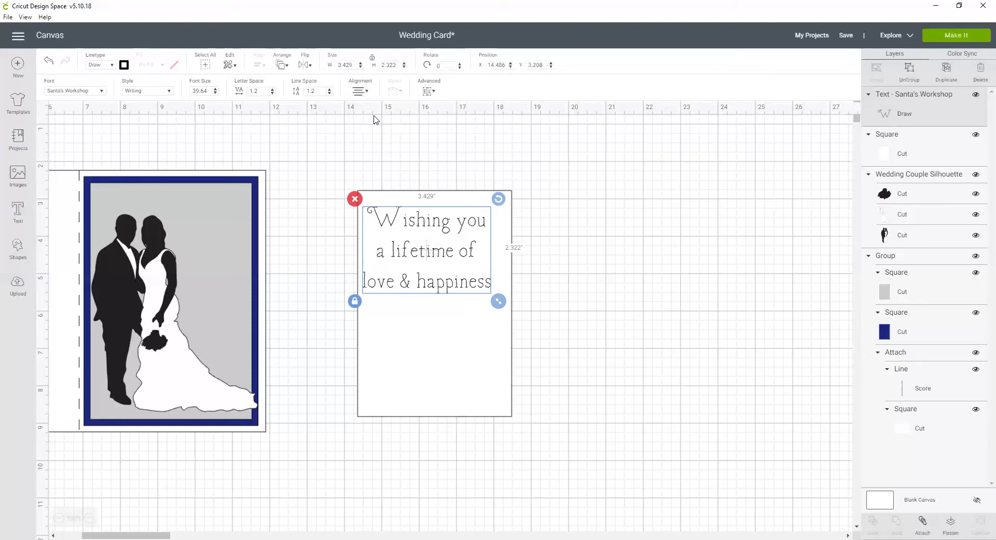
pyautogui.moveTo(498, 301)
pyautogui.mouseDown()
pyautogui.moveTo(521, 317)
pyautogui.moveTo(511, 309)
pyautogui.mouseUp()
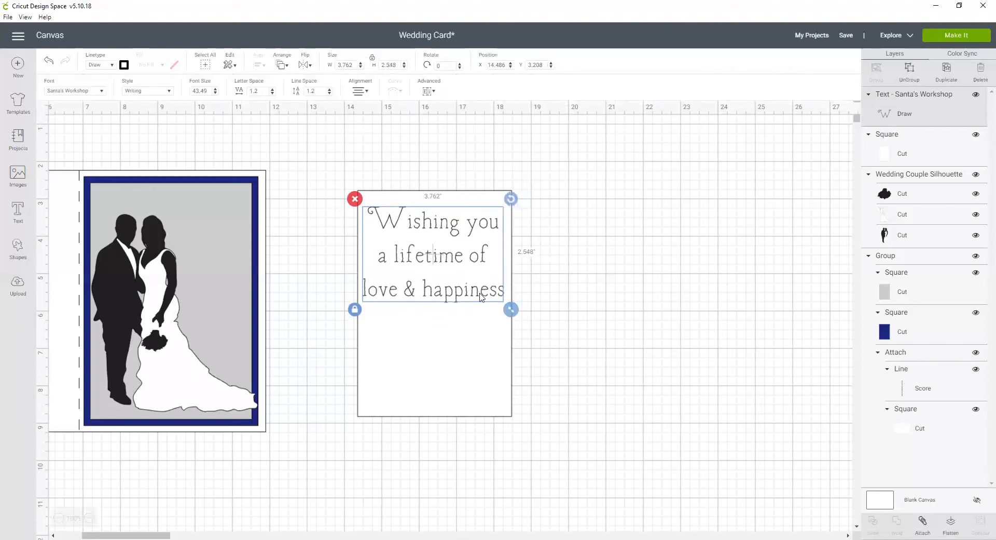
pyautogui.click(575, 263)
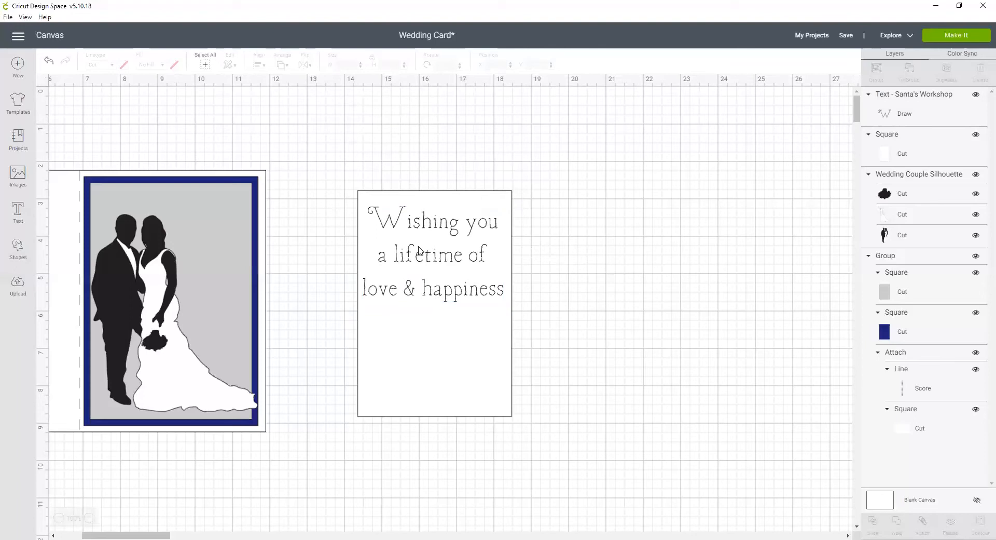
# Center the greeting text horizontally on the white insert rectangle.
pyautogui.moveTo(335, 169); pyautogui.dragTo(541, 461)
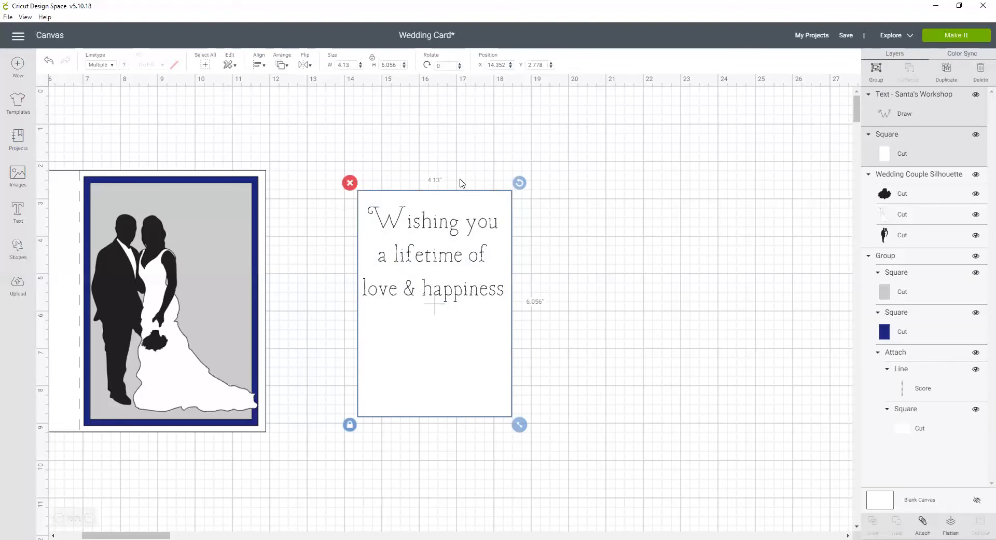
pyautogui.click(261, 64)
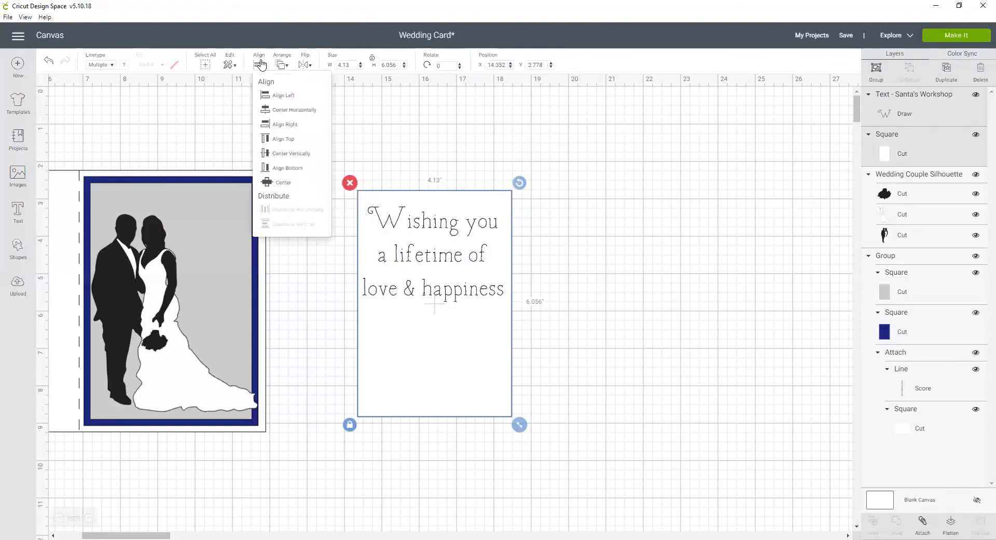
pyautogui.click(268, 110)
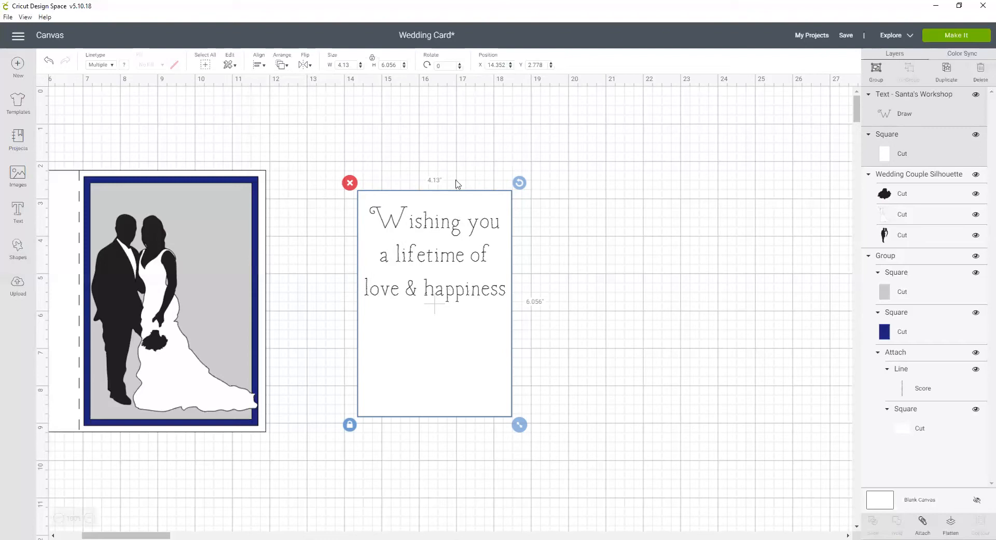
pyautogui.click(576, 381)
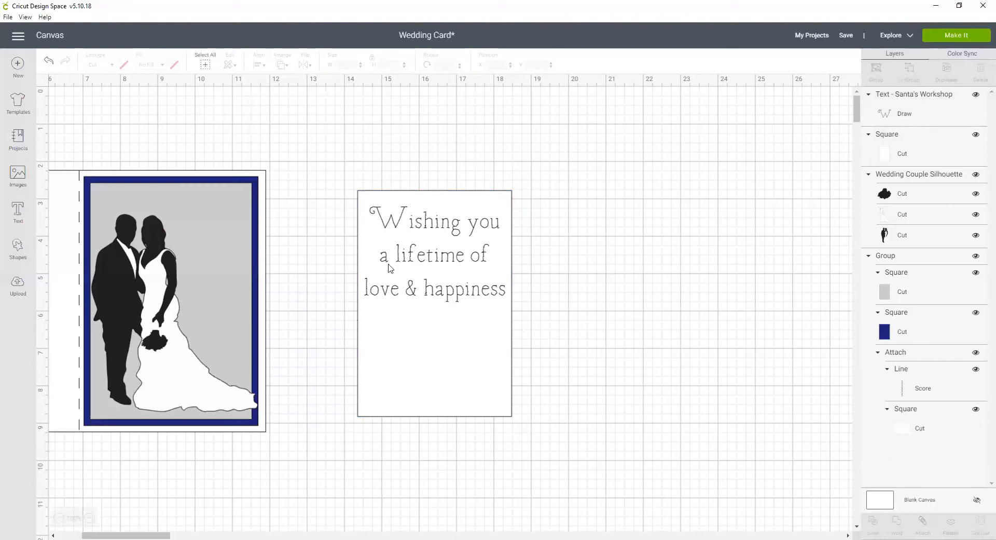
# Attach the greeting text to the white insert rectangle.
pyautogui.moveTo(344, 177); pyautogui.dragTo(541, 441)
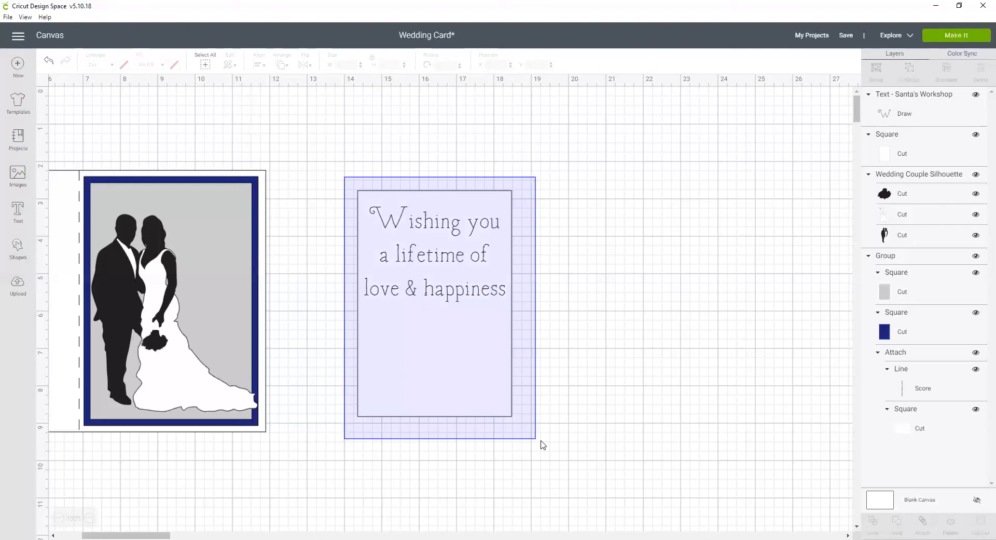
pyautogui.moveTo(541, 440); pyautogui.dragTo(540, 441)
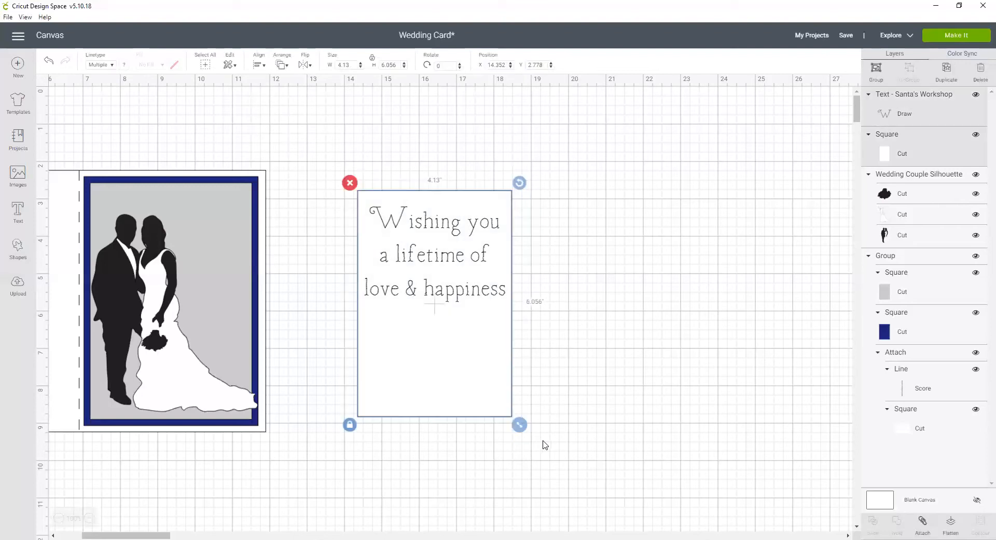
pyautogui.click(923, 523)
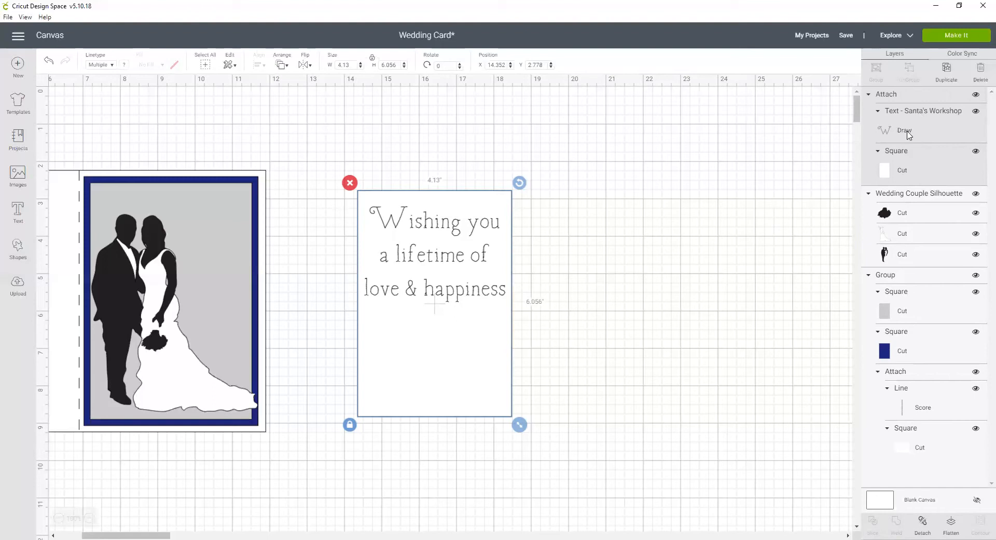
pyautogui.click(748, 269)
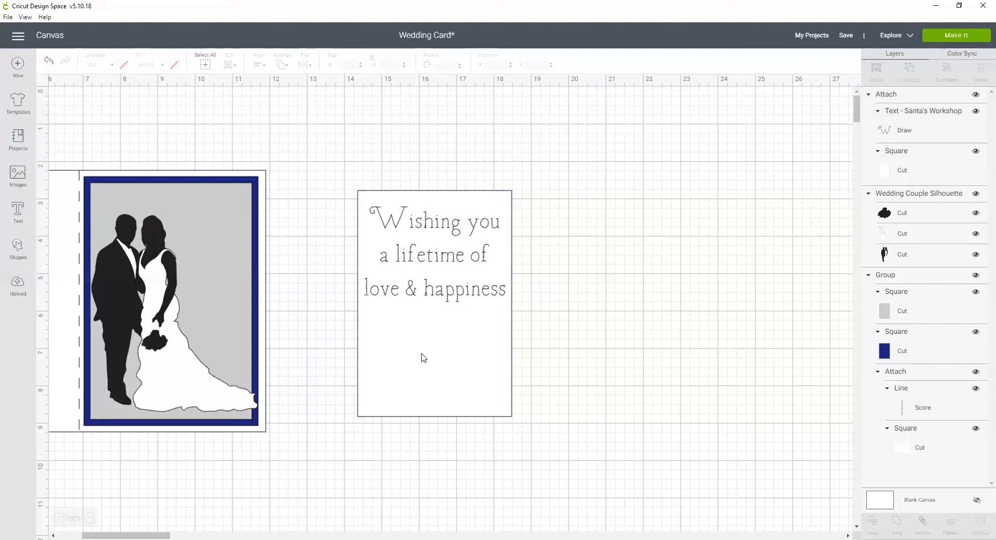
# Hide the Wedding Couple Silhouette and the grouped card layers, and send only the greeting insert to mat preparation.
pyautogui.click(254, 384)
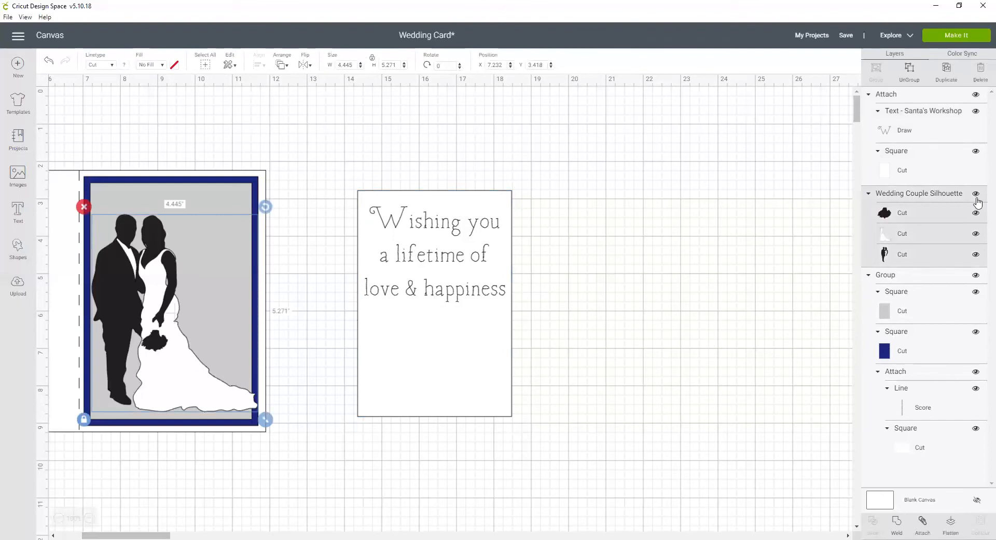
pyautogui.click(976, 194)
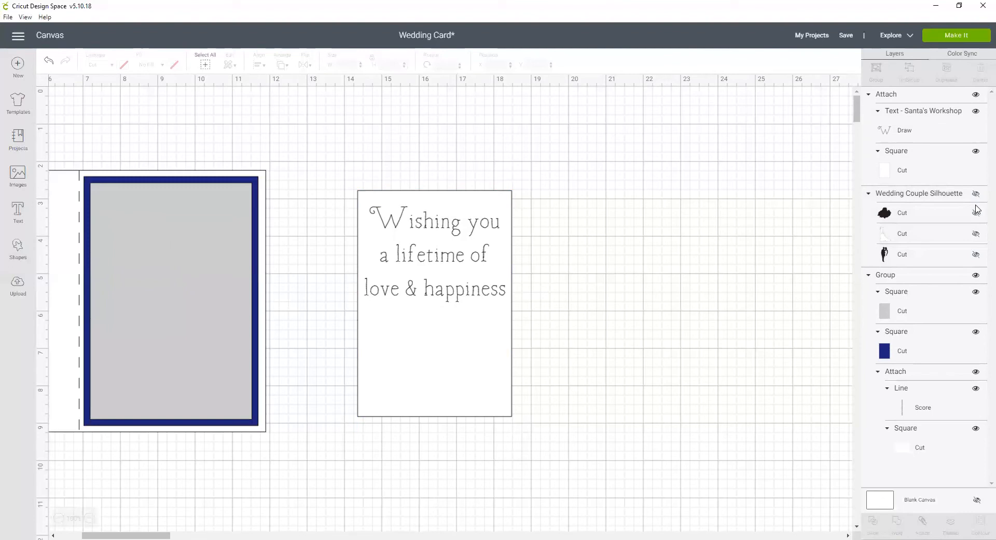
pyautogui.click(976, 276)
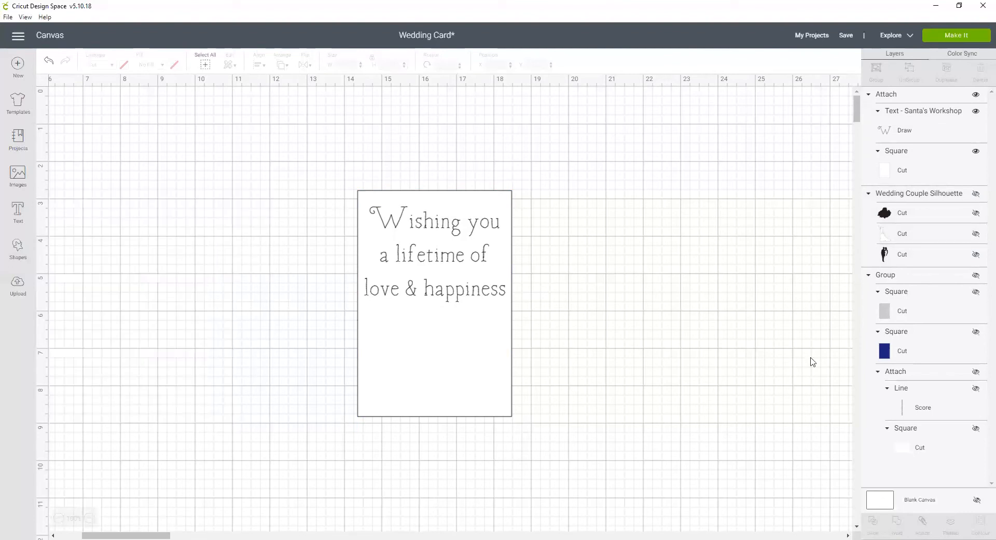
pyautogui.click(962, 38)
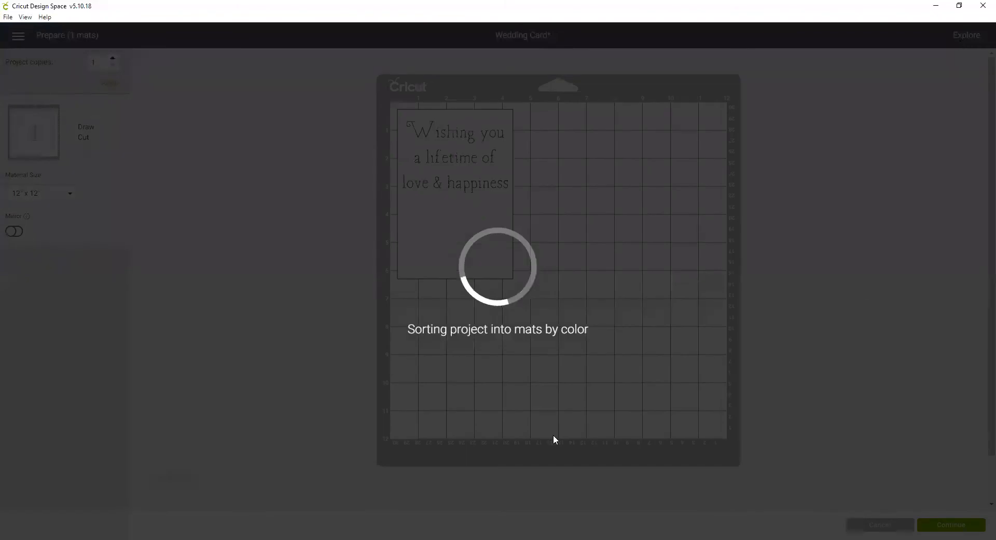